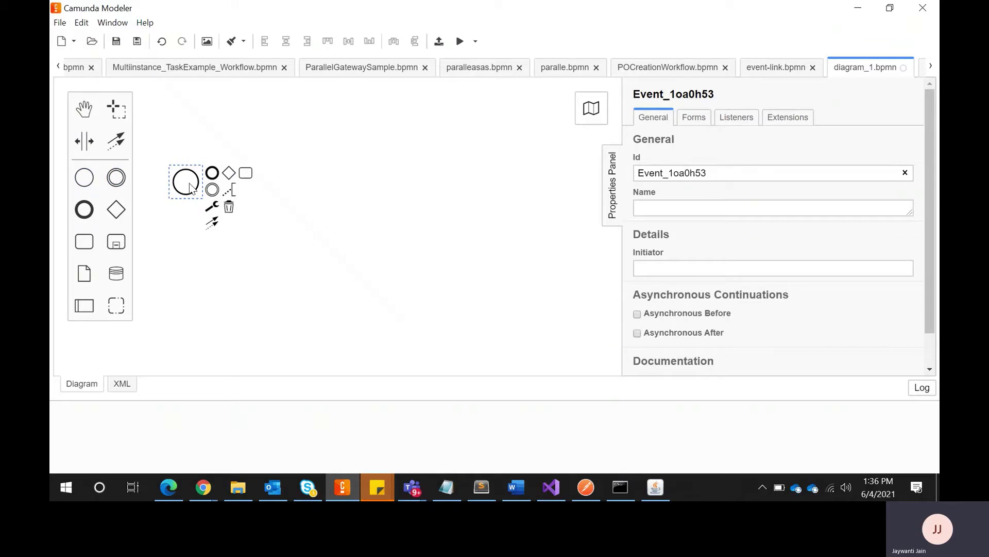
# Step: Append a user task to the start event, followed by a connected service task
pyautogui.click(245, 173)
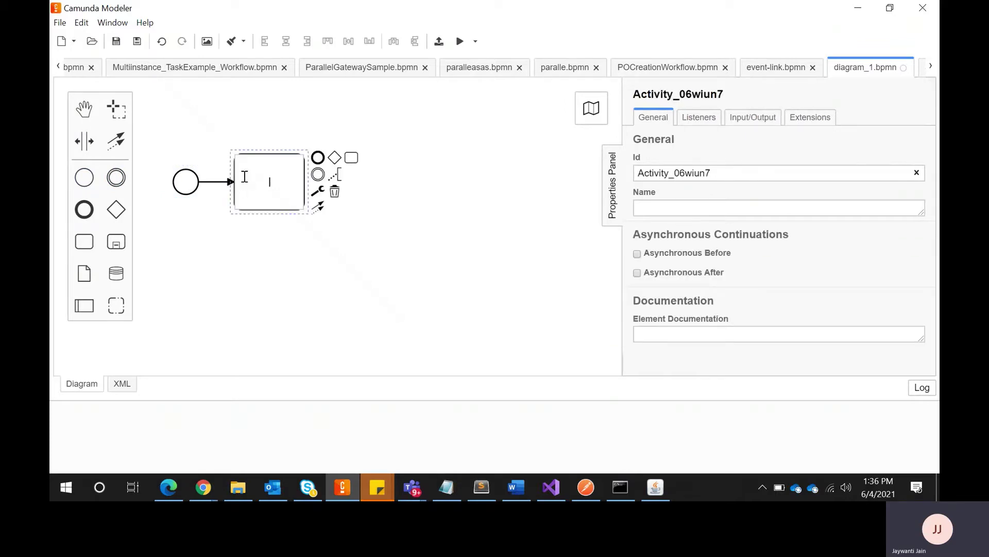
pyautogui.click(318, 191)
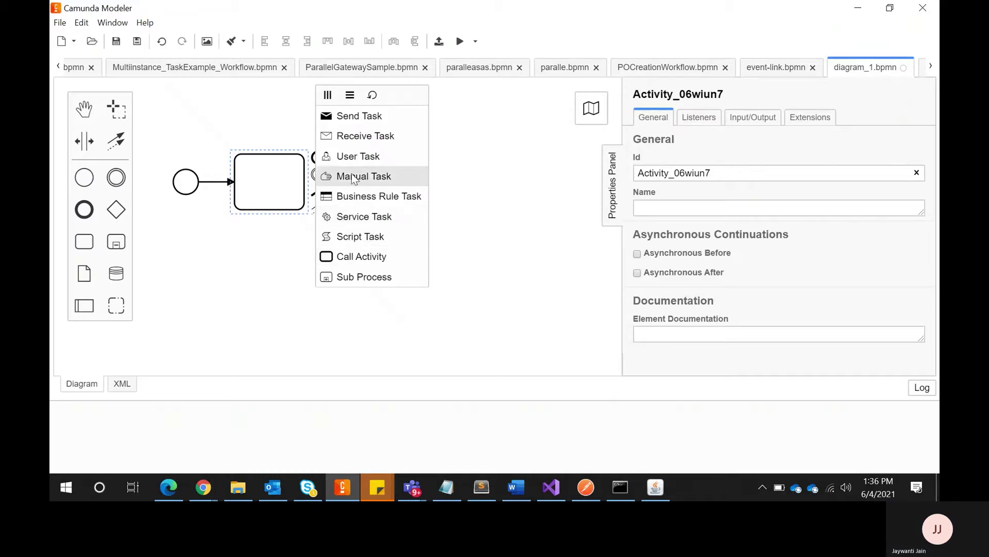
pyautogui.click(351, 158)
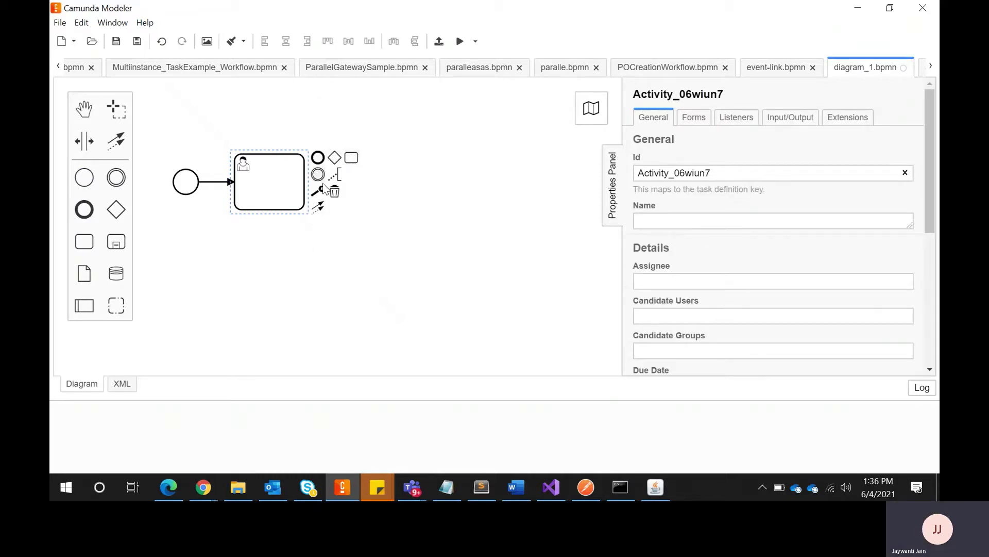
pyautogui.click(350, 158)
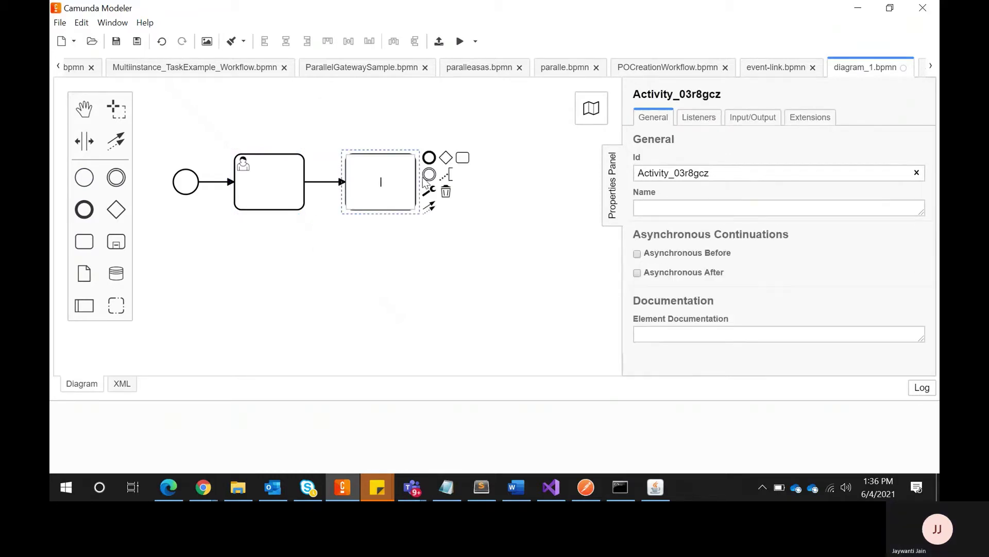
pyautogui.click(429, 191)
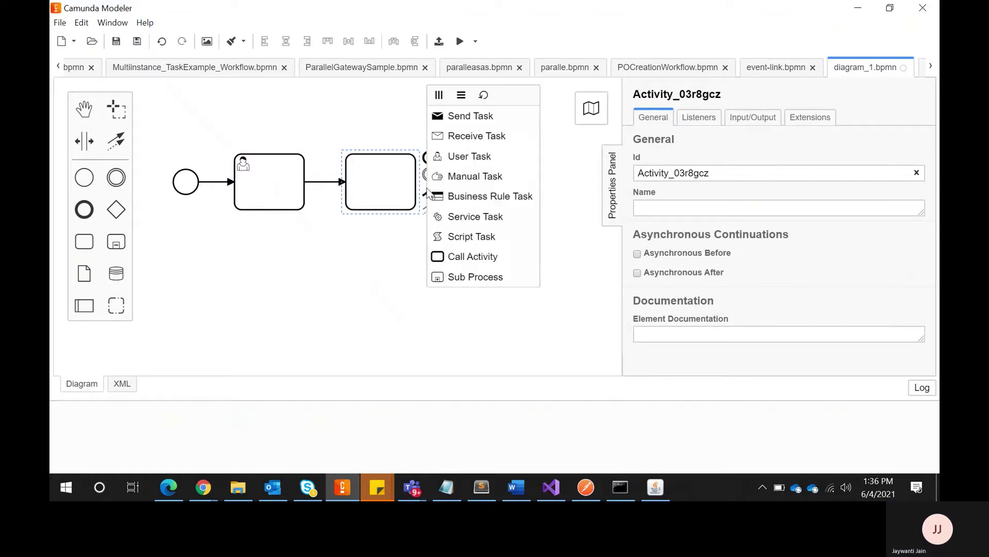
pyautogui.click(471, 216)
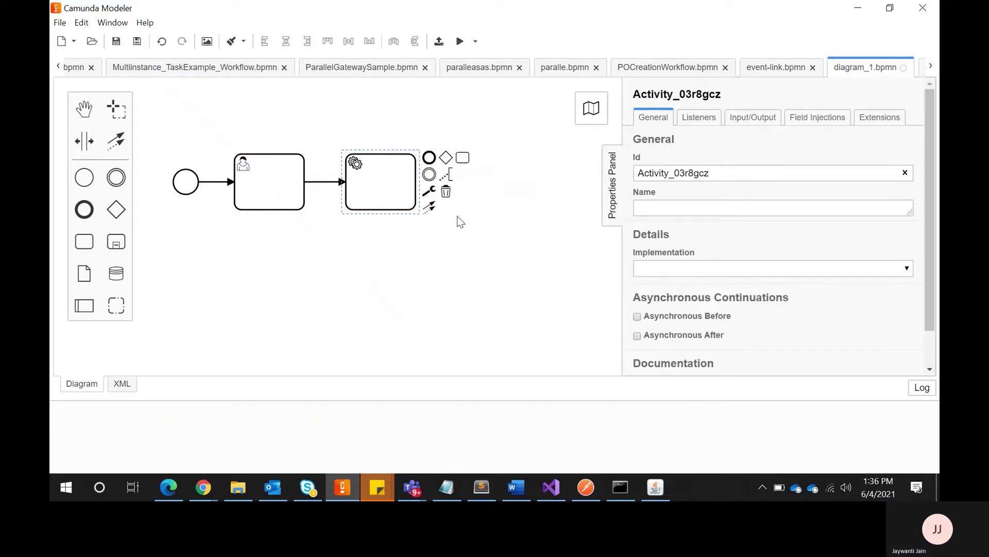
# Step: Append an intermediate event after the service task and make it a Link Intermediate Throw Event
pyautogui.click(429, 175)
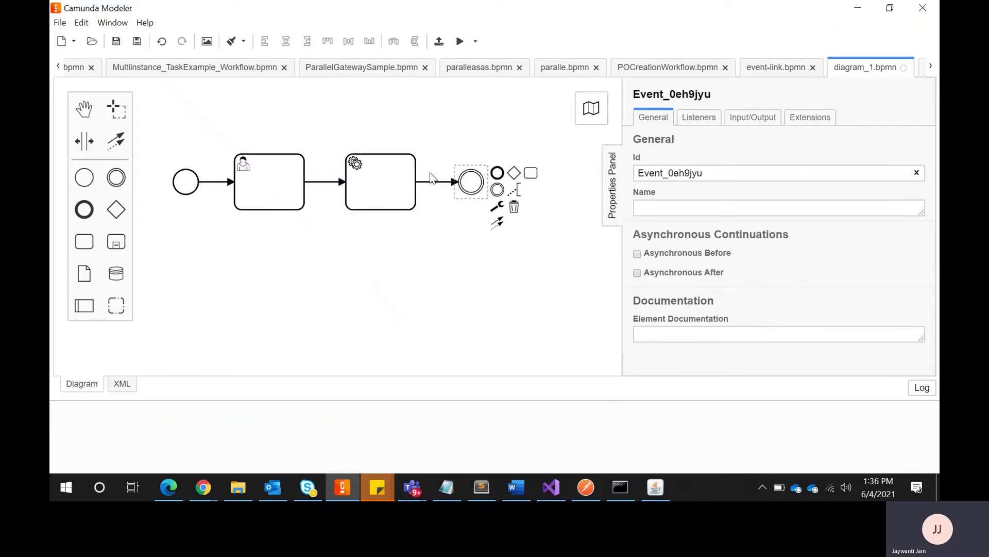
pyautogui.click(496, 206)
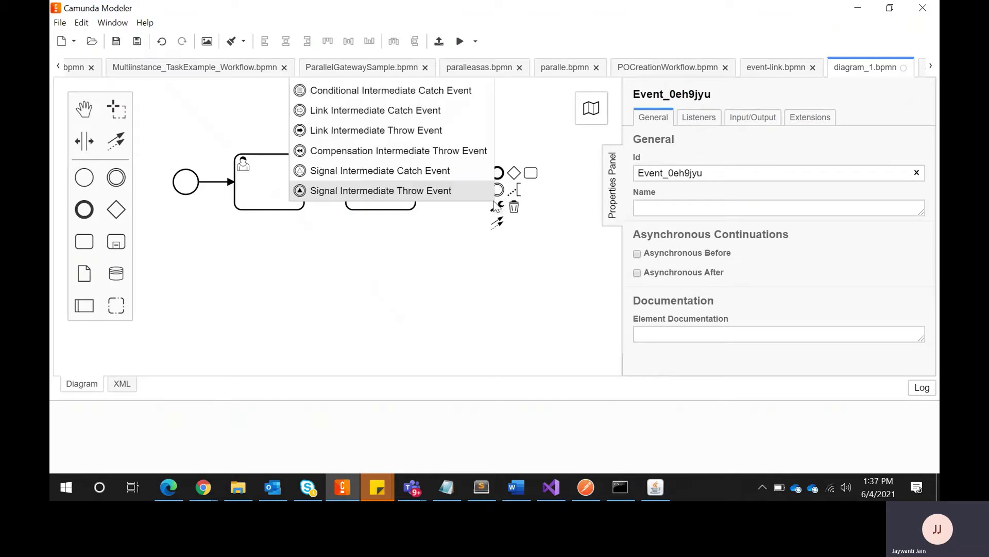
pyautogui.click(378, 132)
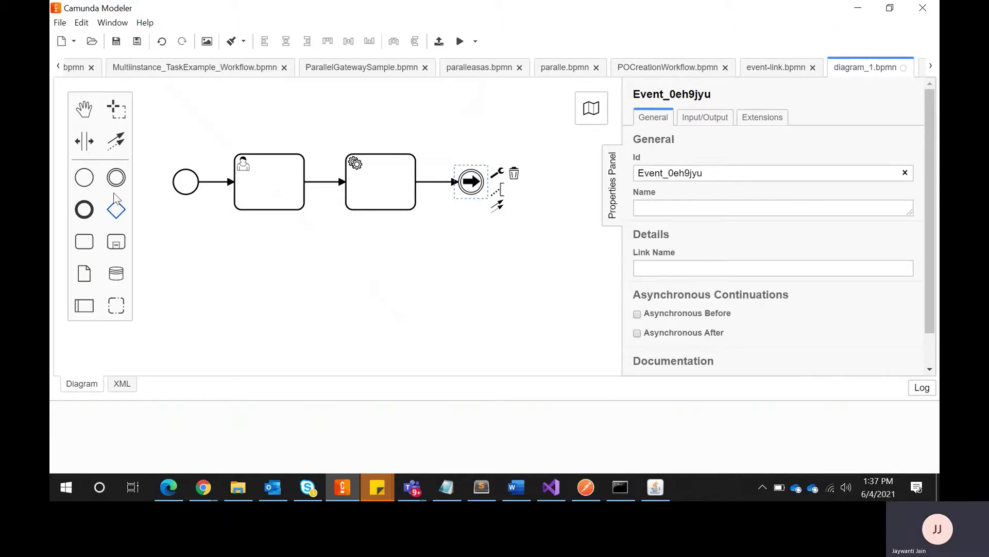
# Step: Place an intermediate event below the start event and change it to a Link Intermediate Catch Event
pyautogui.moveTo(116, 176); pyautogui.dragTo(186, 275)
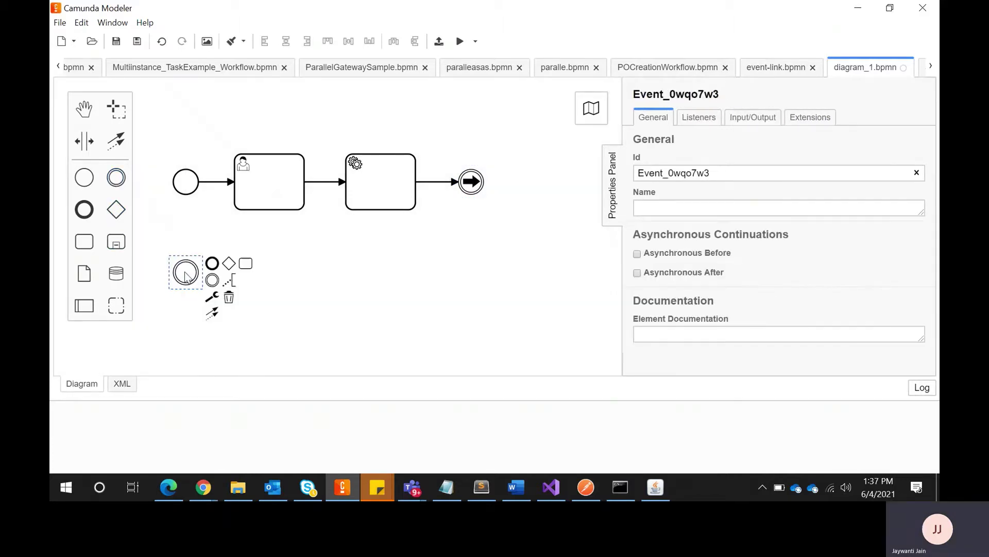
pyautogui.click(212, 296)
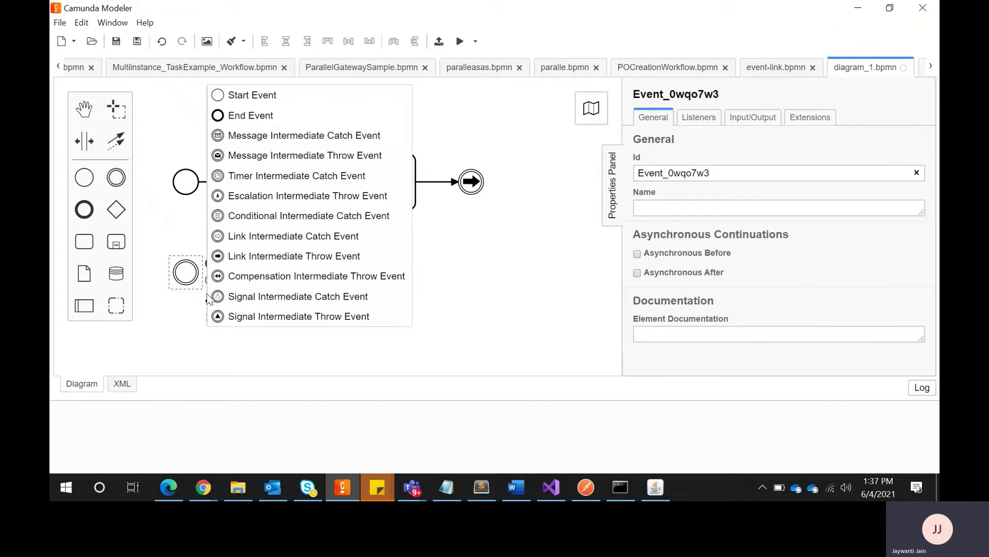
pyautogui.click(296, 245)
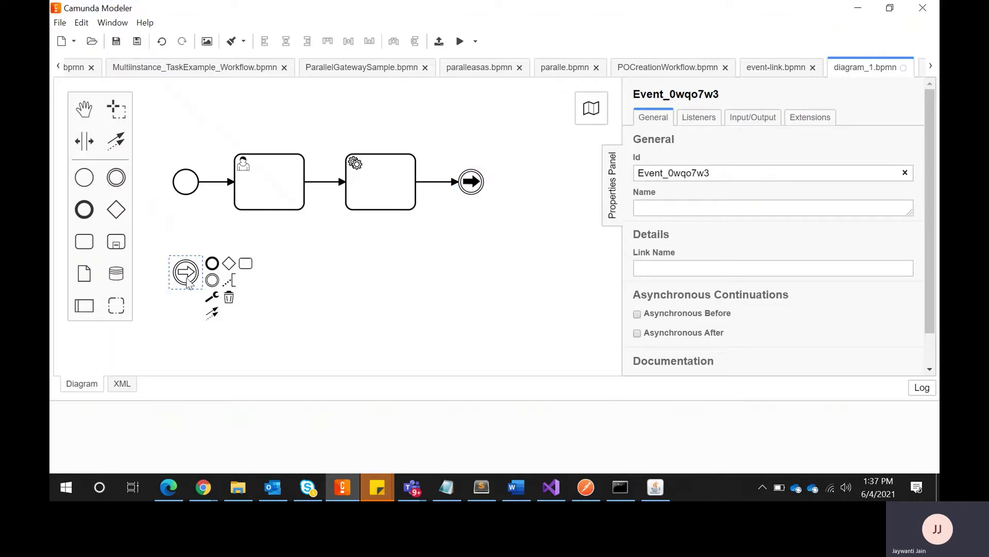
# Step: Append two consecutive service tasks and a closing end event after the link catch event
pyautogui.click(245, 263)
pyautogui.click(320, 282)
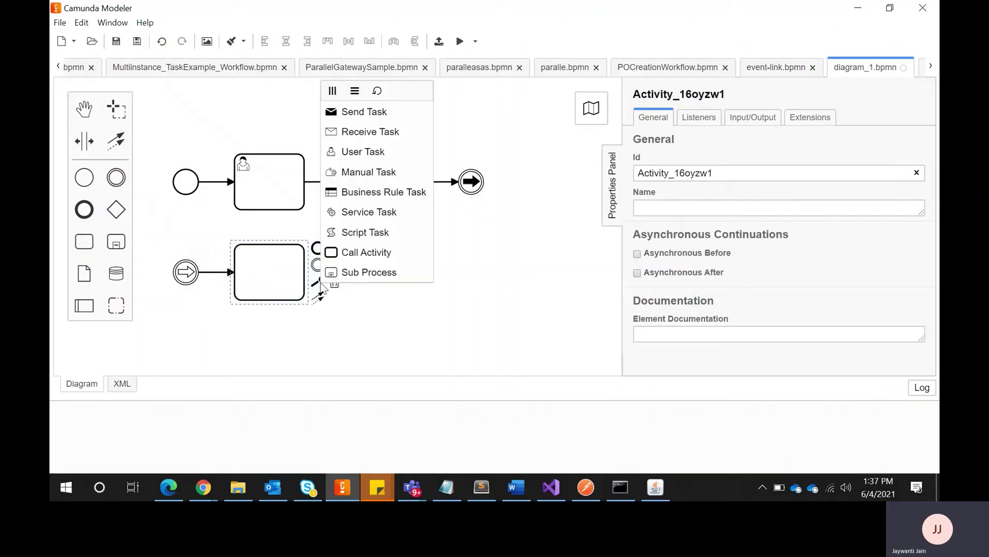
pyautogui.click(374, 216)
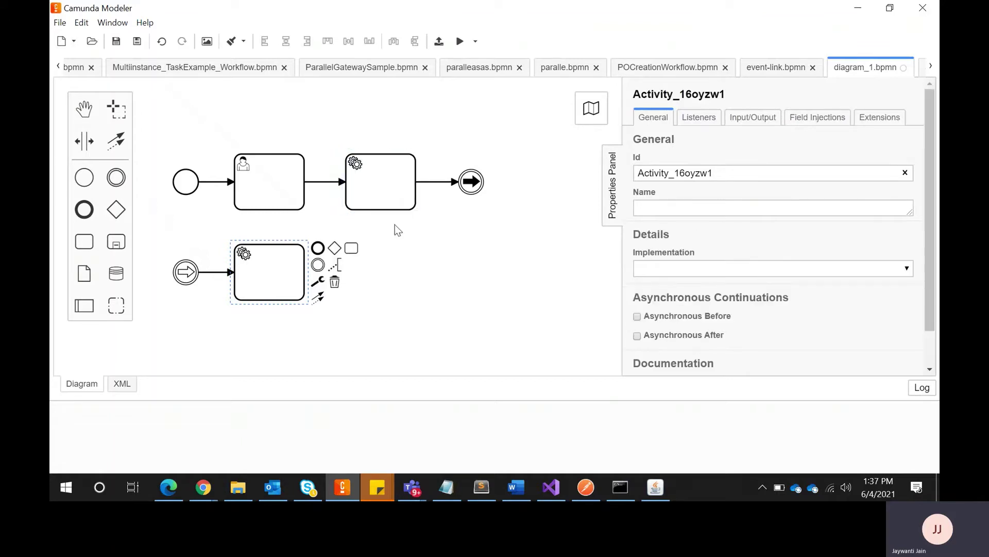
pyautogui.click(351, 248)
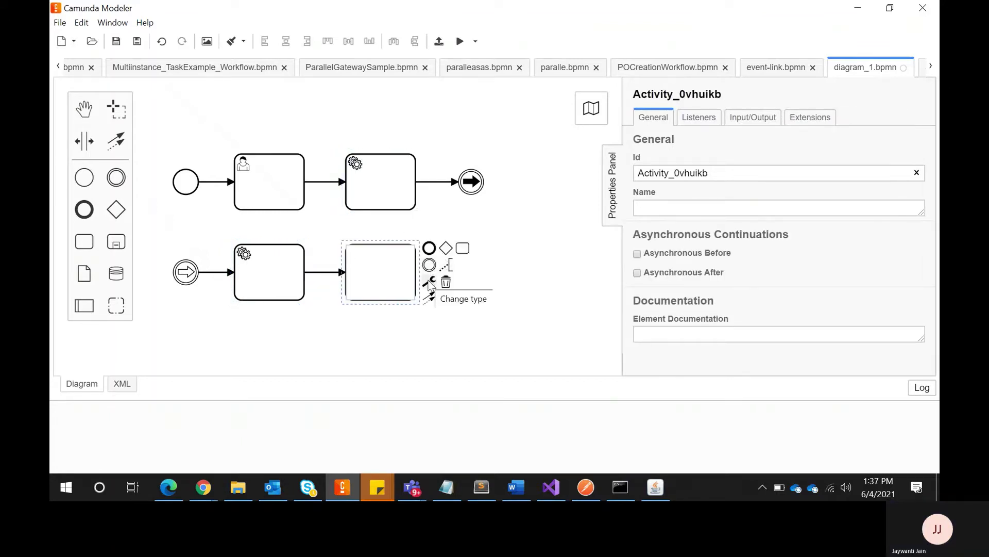
pyautogui.click(430, 282)
pyautogui.click(477, 210)
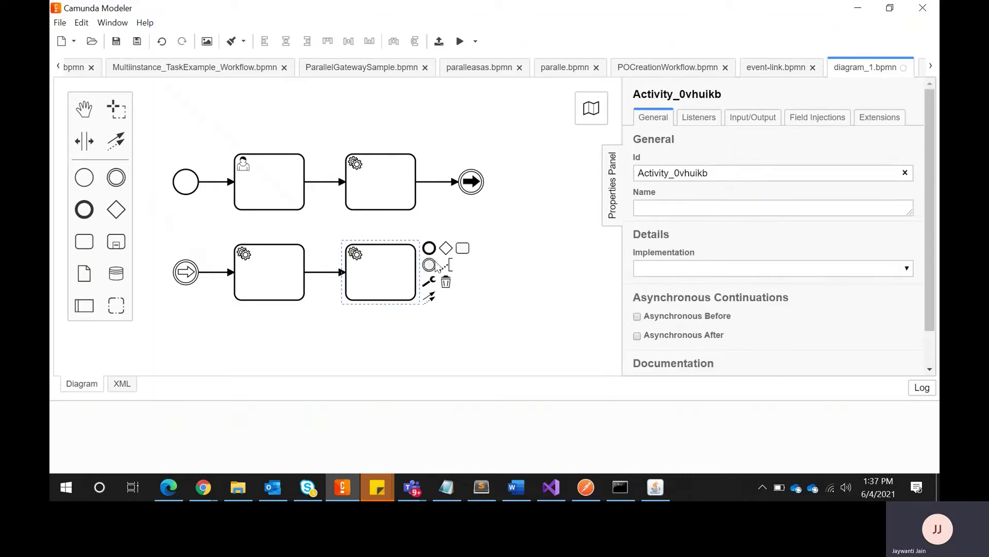
pyautogui.click(432, 251)
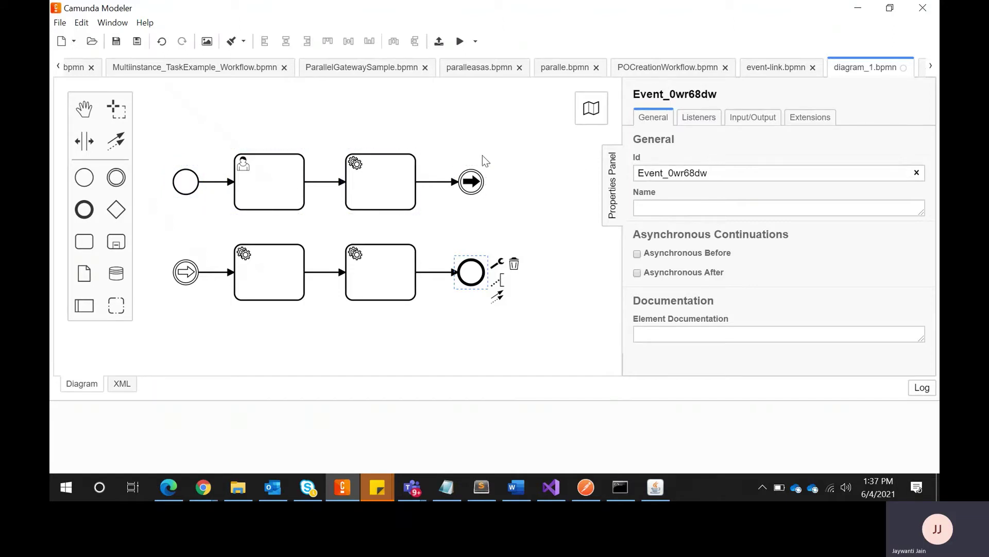
# Step: Set the link name of the link catch event in the second row to Link1
pyautogui.click(613, 188)
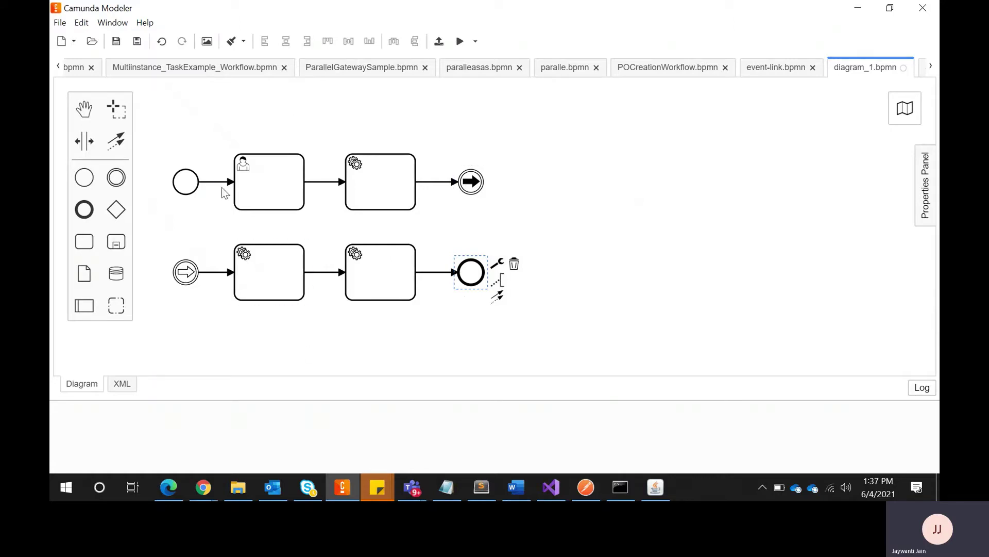
pyautogui.click(466, 186)
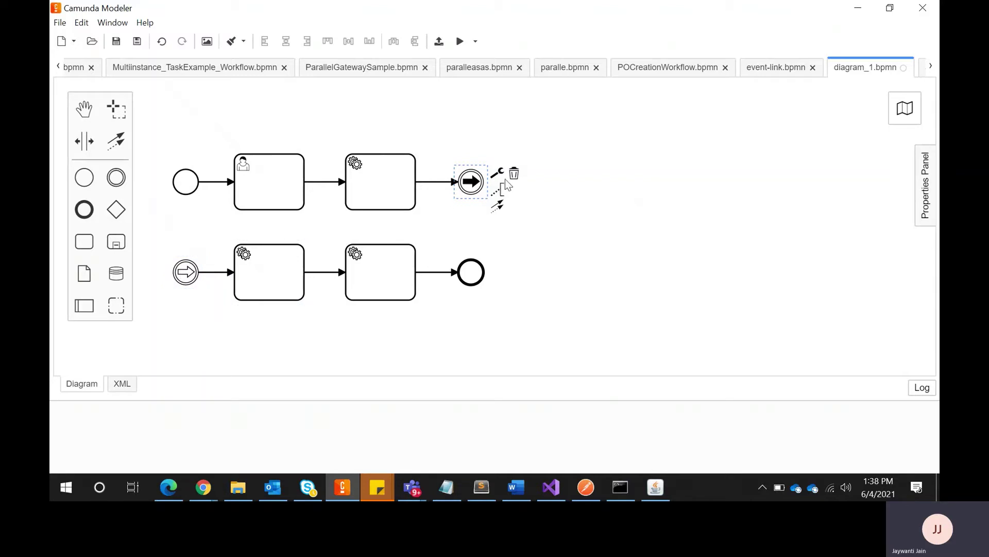
pyautogui.click(180, 276)
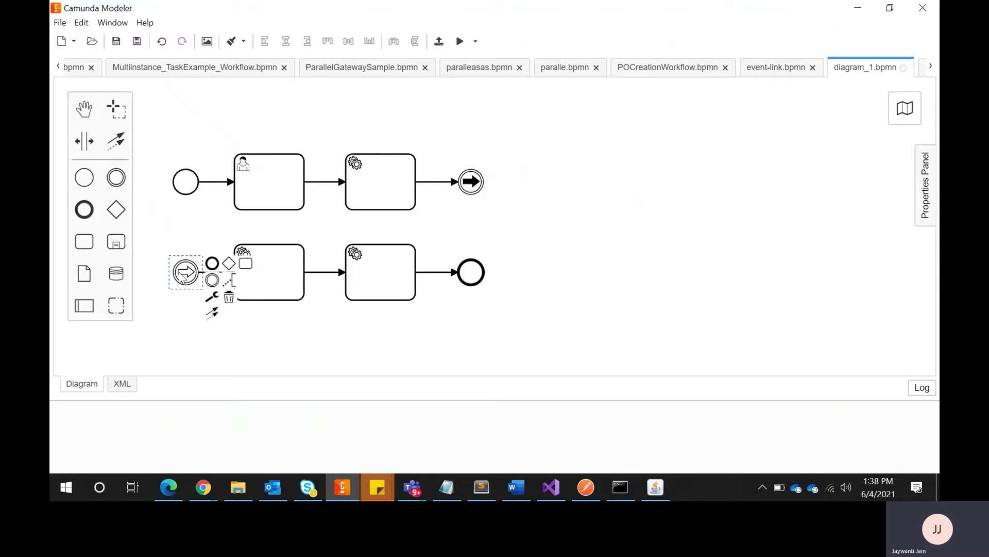
pyautogui.click(927, 196)
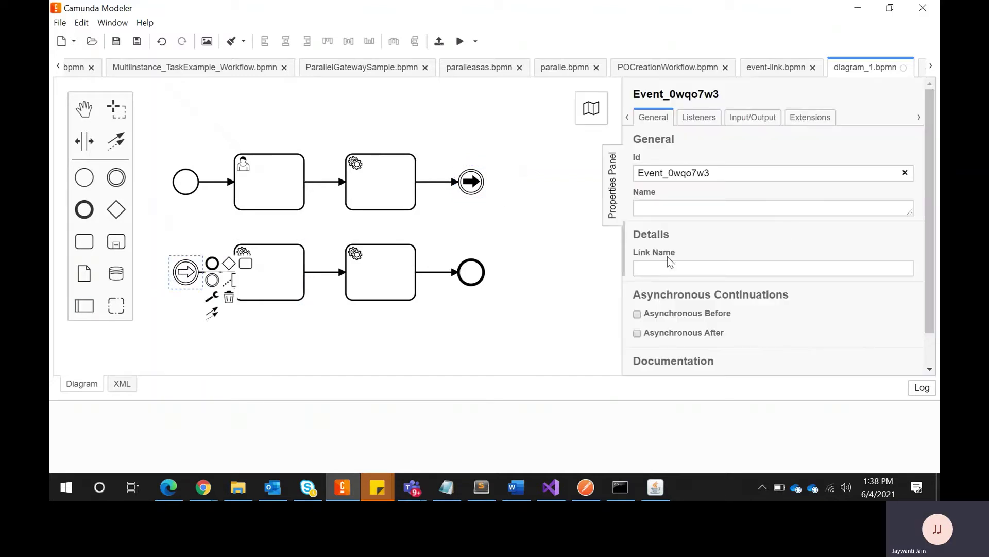
pyautogui.click(655, 270)
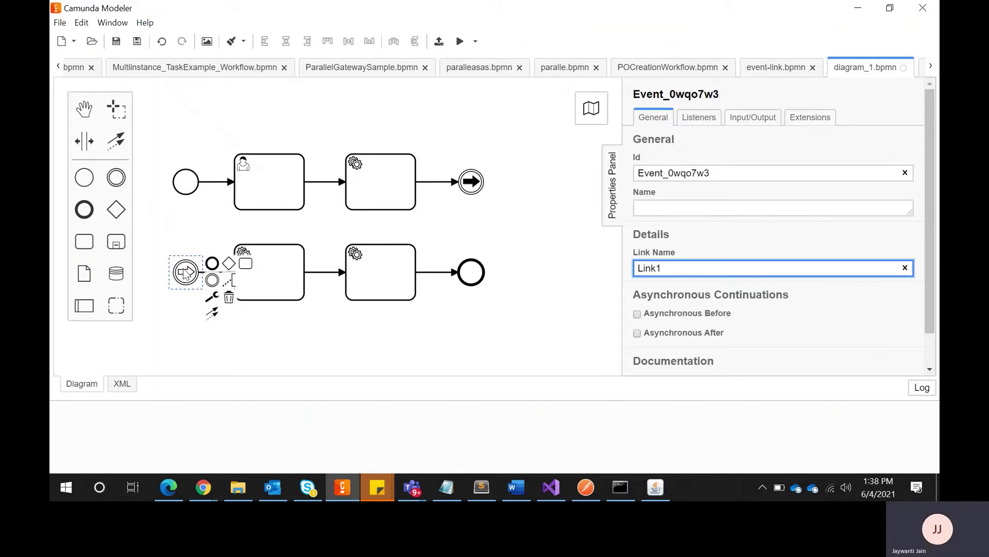
# Step: Set the link name of the link throw event ending the first row to Link1
pyautogui.click(465, 189)
pyautogui.scroll(-1, 684, 264)
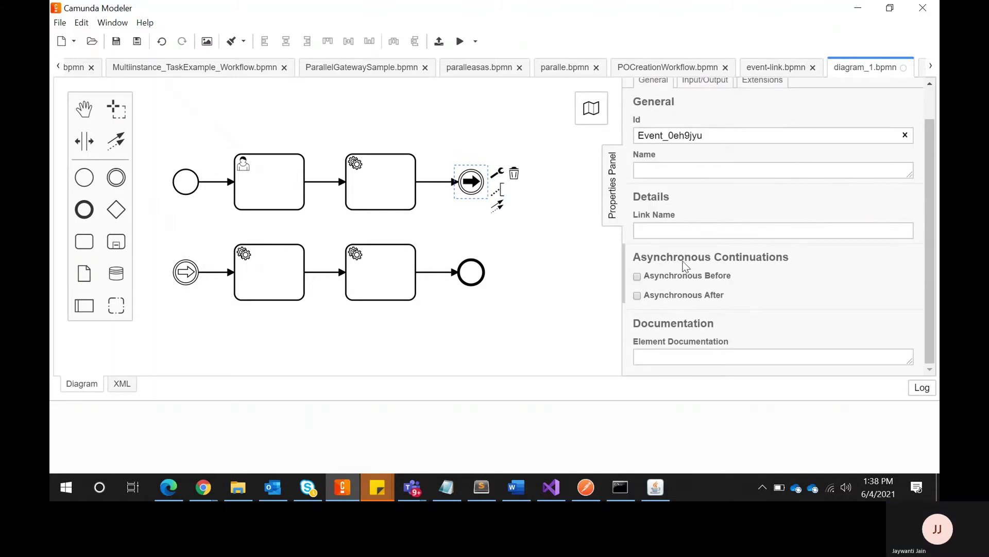
pyautogui.click(673, 228)
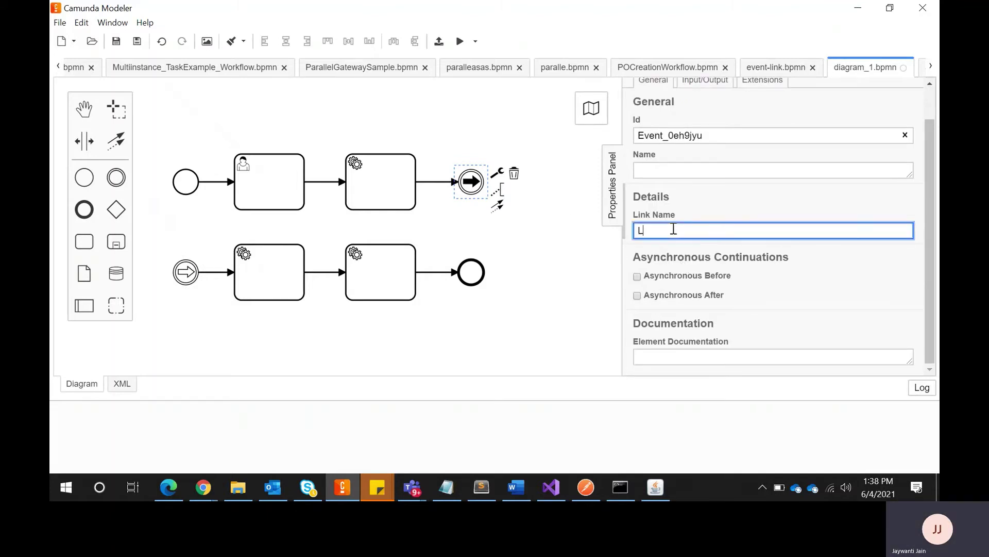
pyautogui.write('Link1')
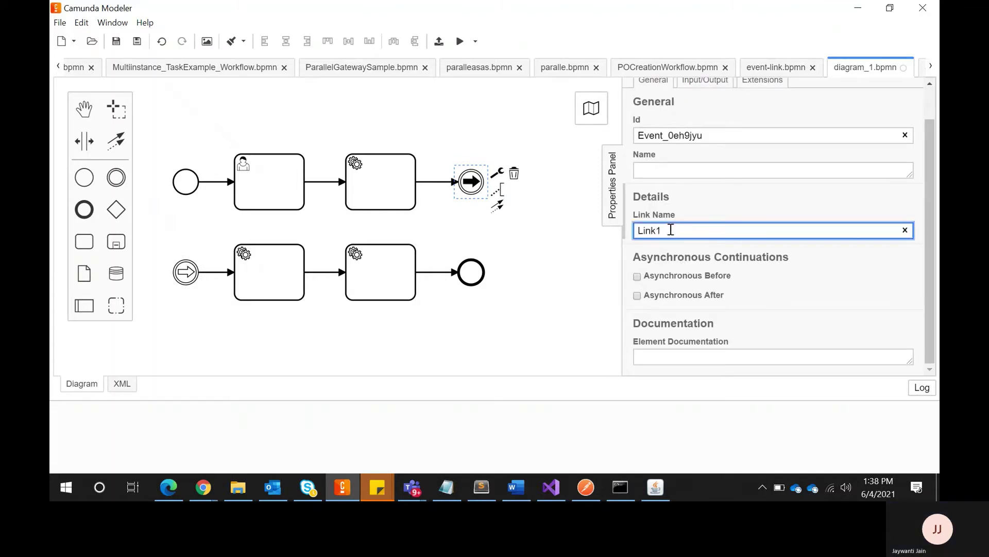
pyautogui.click(483, 258)
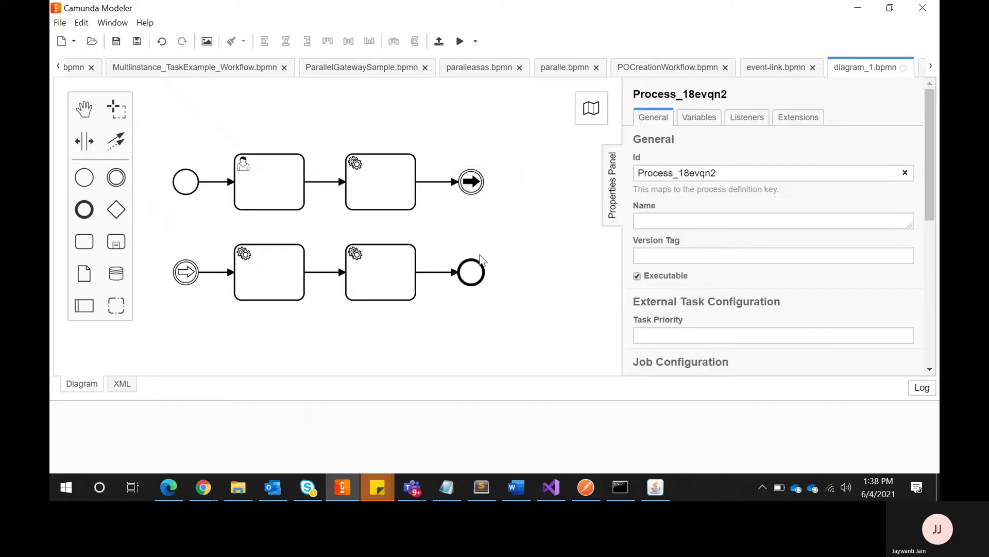
pyautogui.click(471, 189)
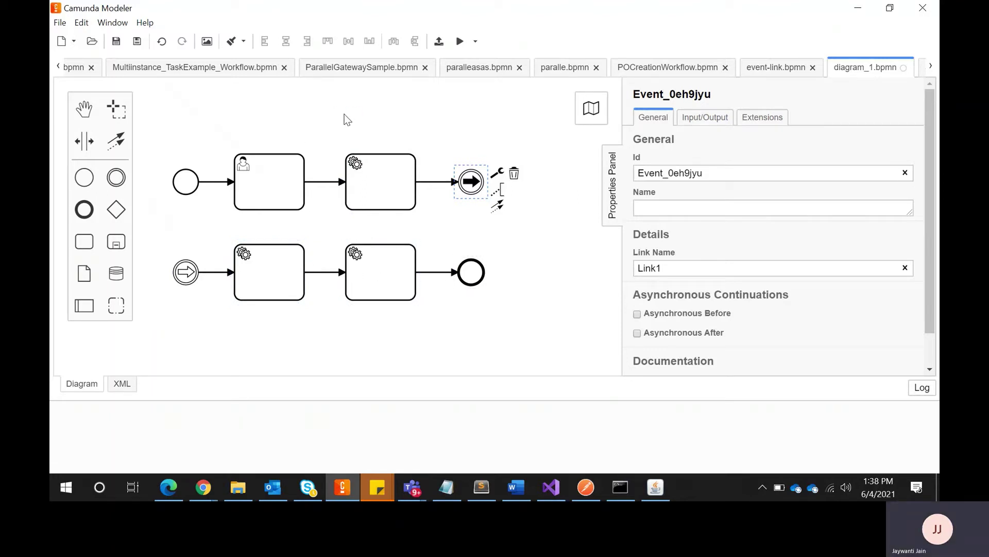
# Step: Examine the link names of the paired throw and catch events in event-link.bpmn
pyautogui.click(778, 68)
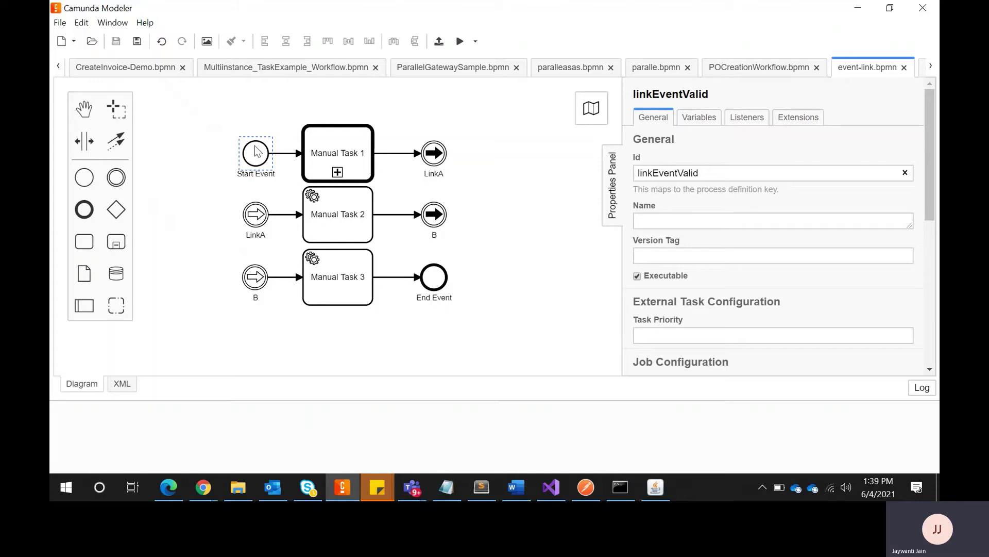
pyautogui.click(442, 158)
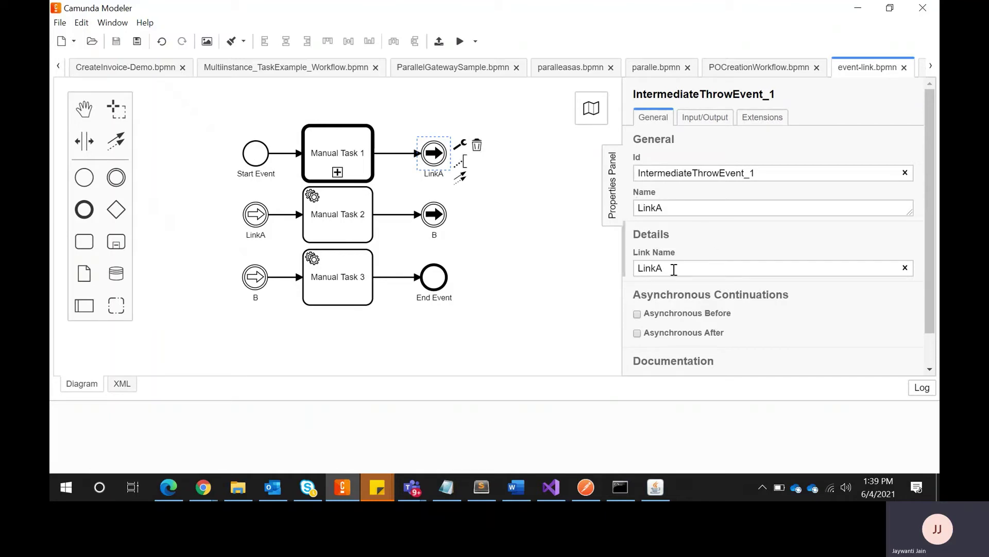
pyautogui.click(258, 216)
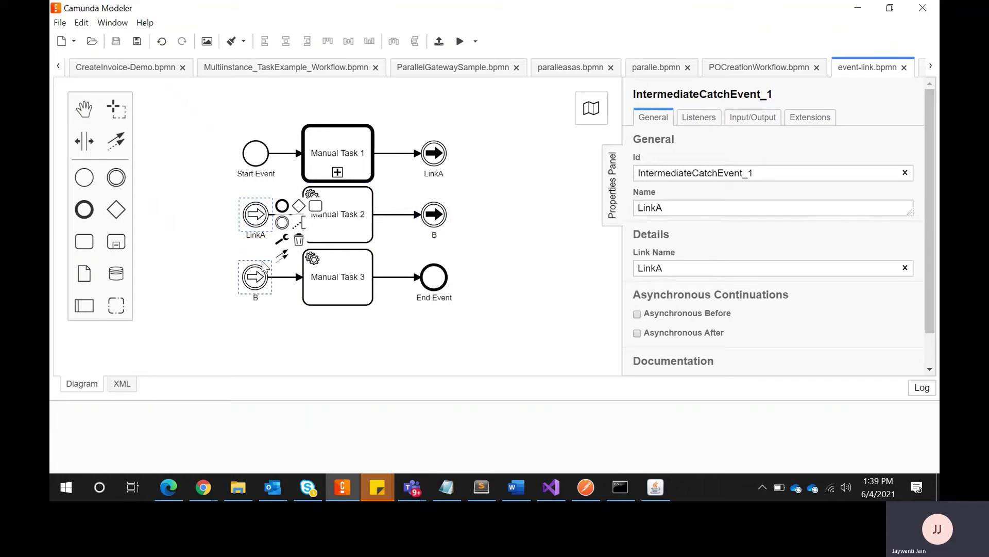
pyautogui.click(253, 286)
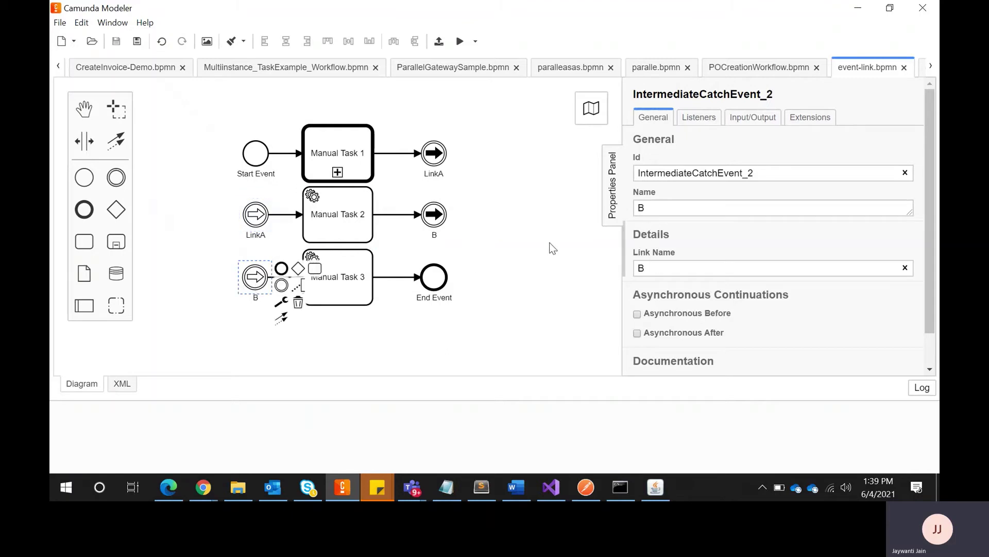
pyautogui.click(432, 227)
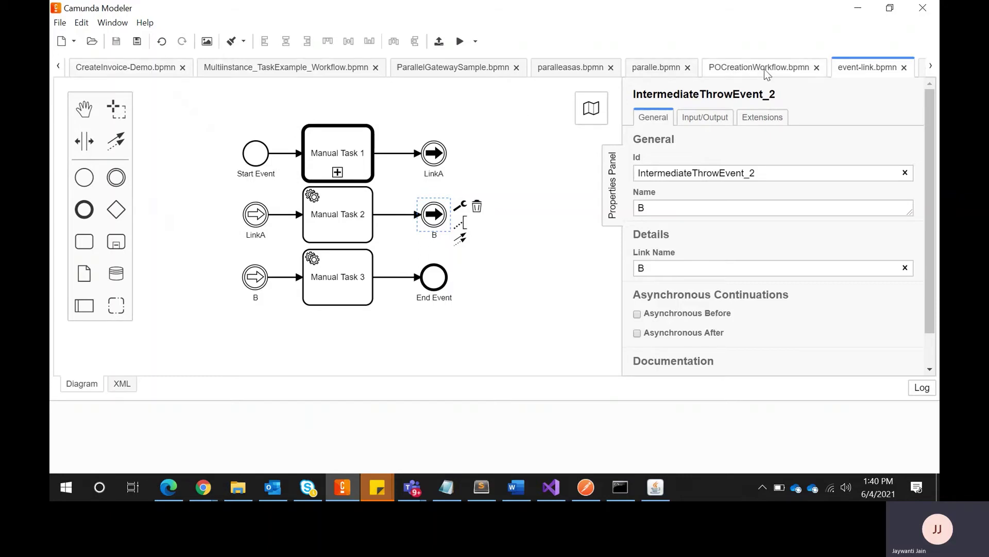
# Step: Return to diagram_1.bpmn and place a new start event below the second row
pyautogui.click(927, 71)
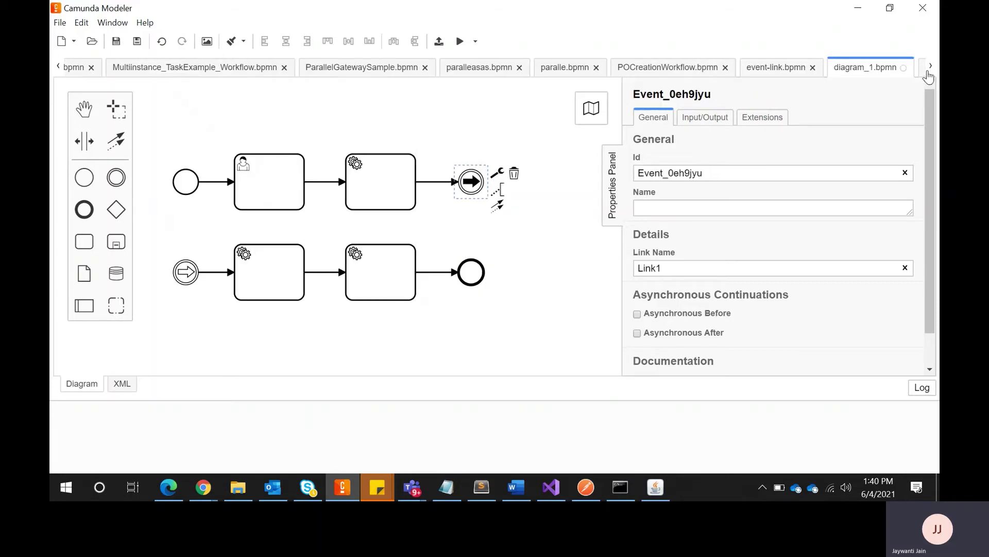
pyautogui.scroll(-2, 227, 271)
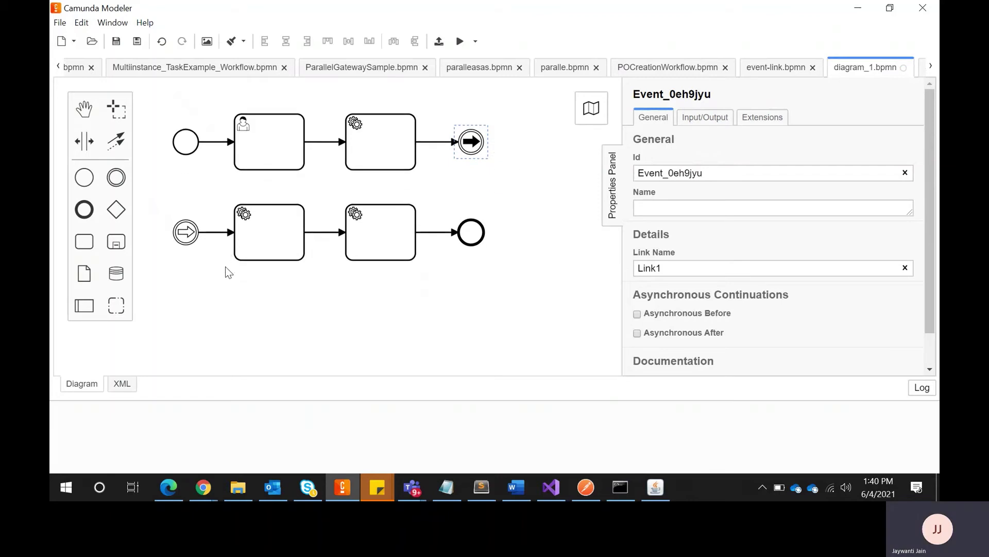
pyautogui.moveTo(84, 177); pyautogui.dragTo(165, 309)
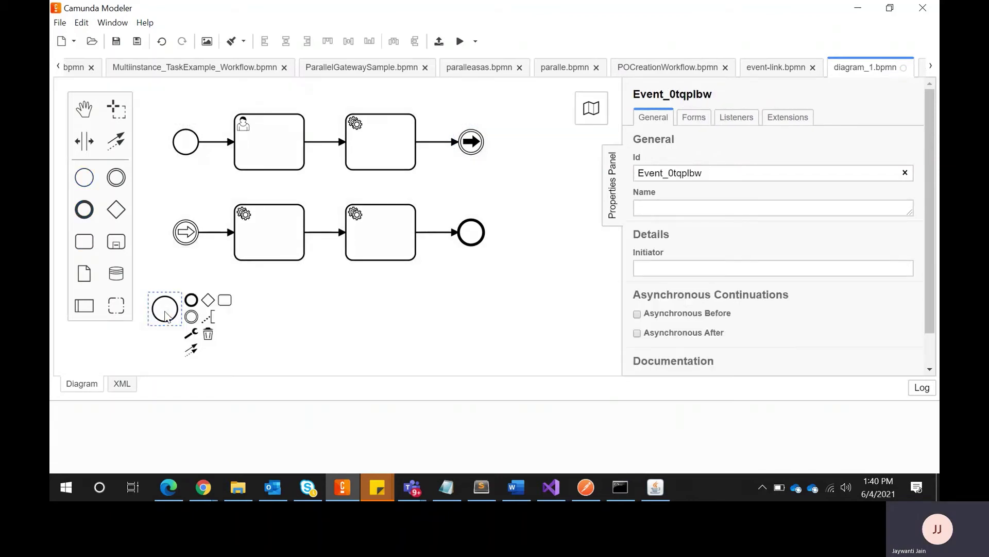
# Step: Append four tasks in sequence and an end event after the start event of the third row
pyautogui.click(227, 304)
pyautogui.click(330, 286)
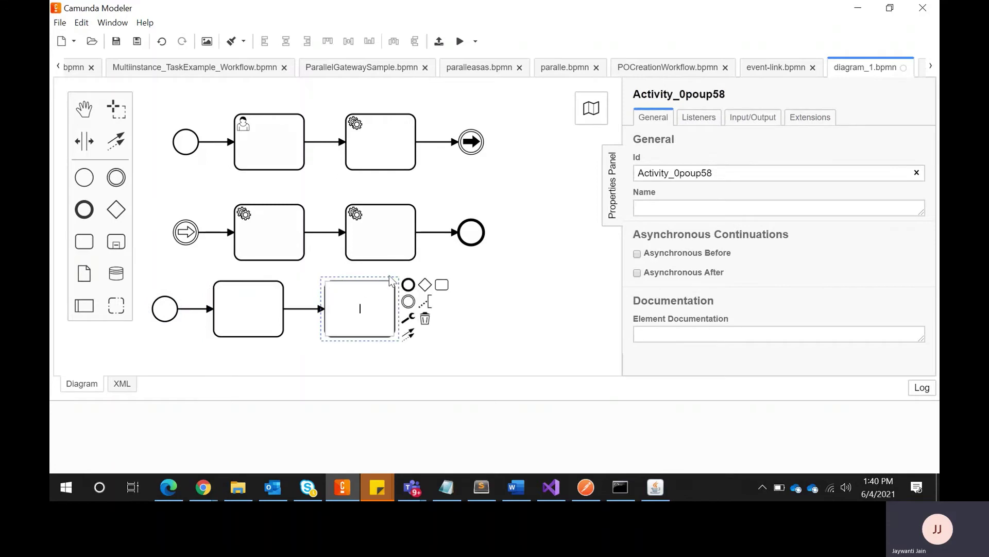
pyautogui.click(441, 285)
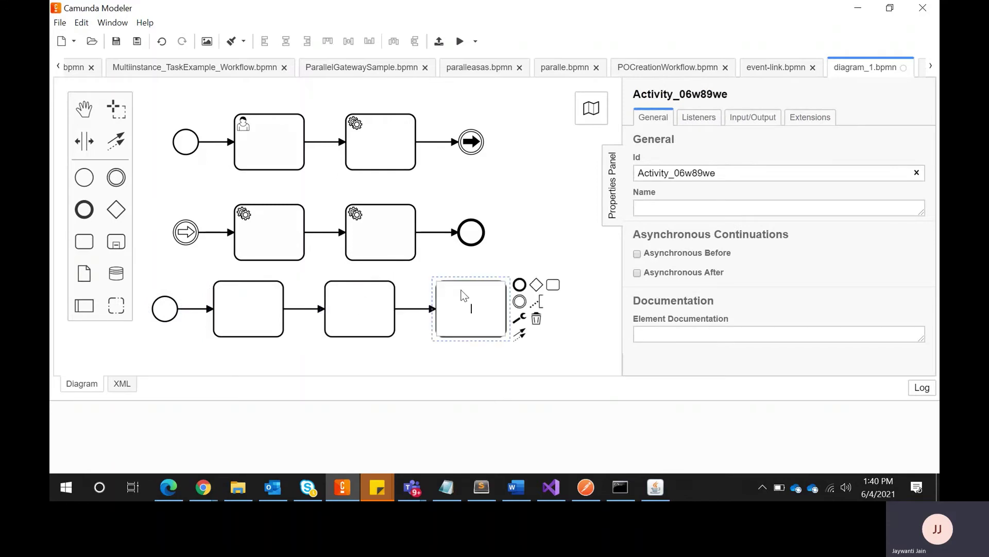
pyautogui.click(555, 290)
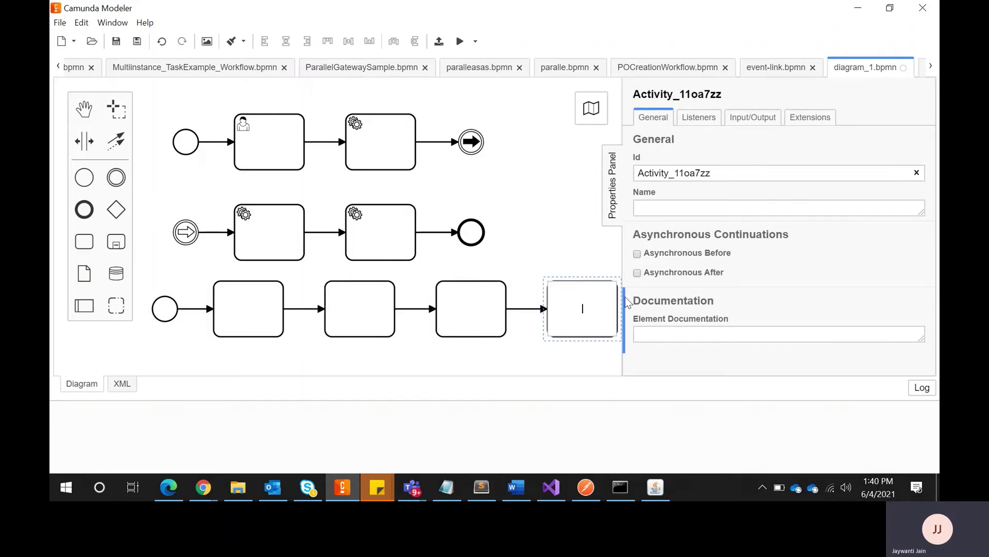
pyautogui.hscroll(8, 512, 304)
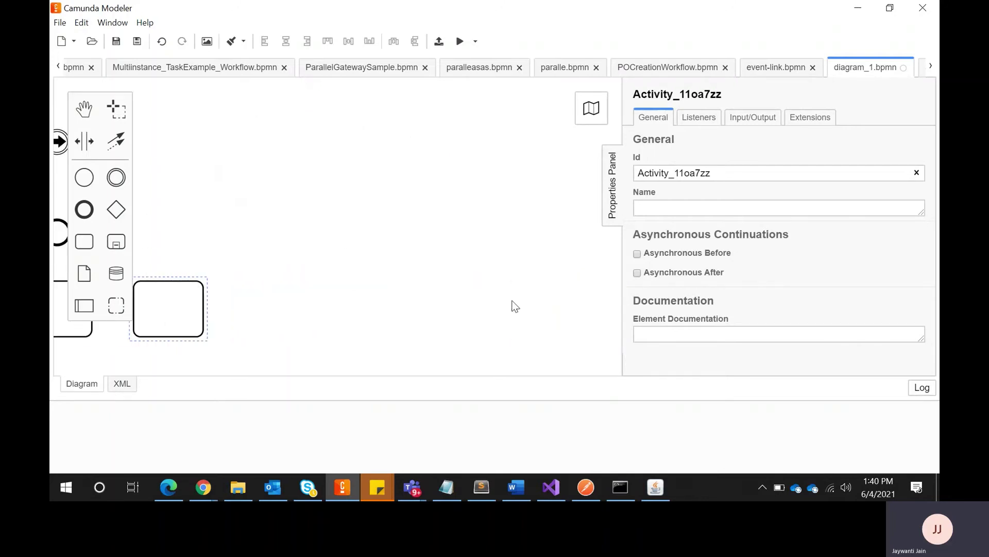
pyautogui.click(217, 287)
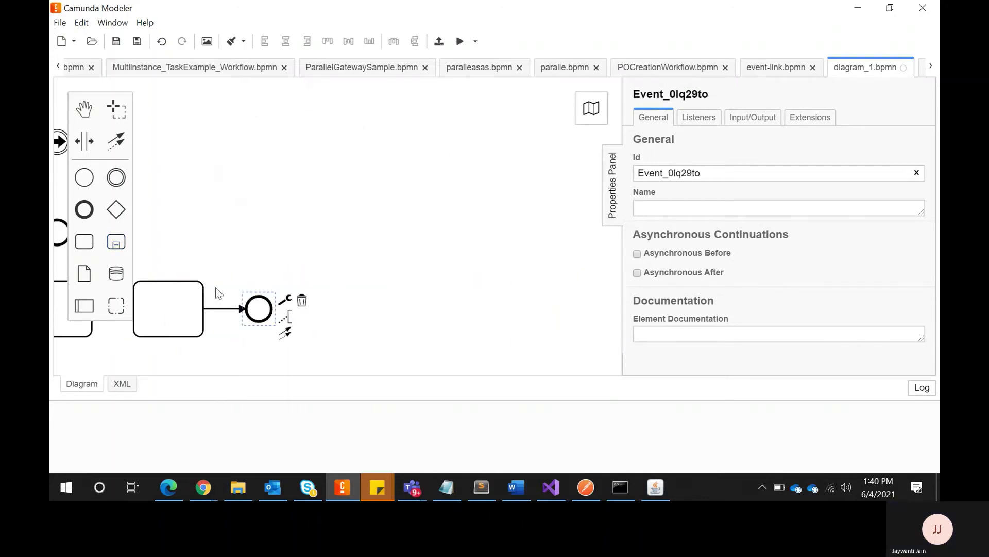
# Step: Undo the entire third row, including its start event, tasks and end event
pyautogui.hscroll(-10, 216, 328)
pyautogui.hscroll(3, 217, 336)
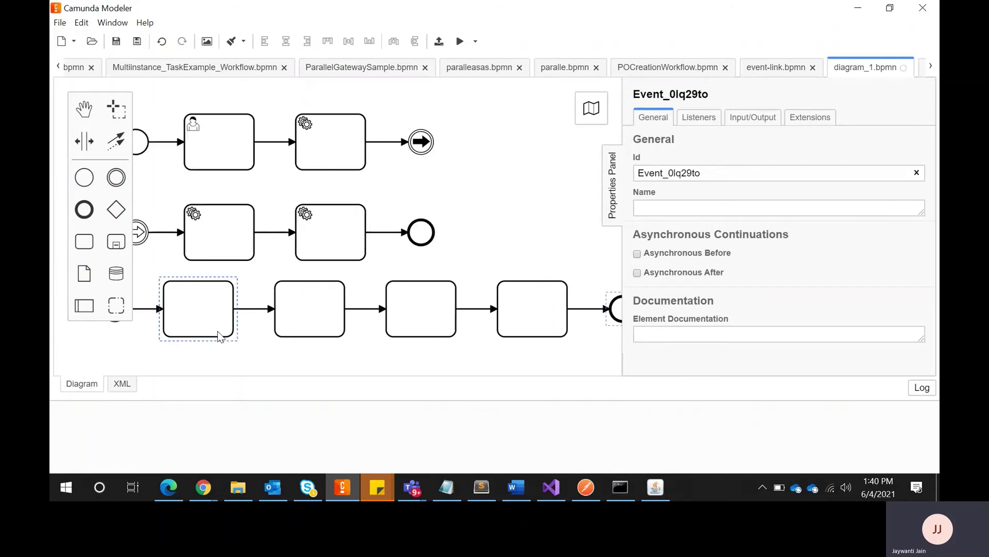
pyautogui.scroll(-2, 386, 320)
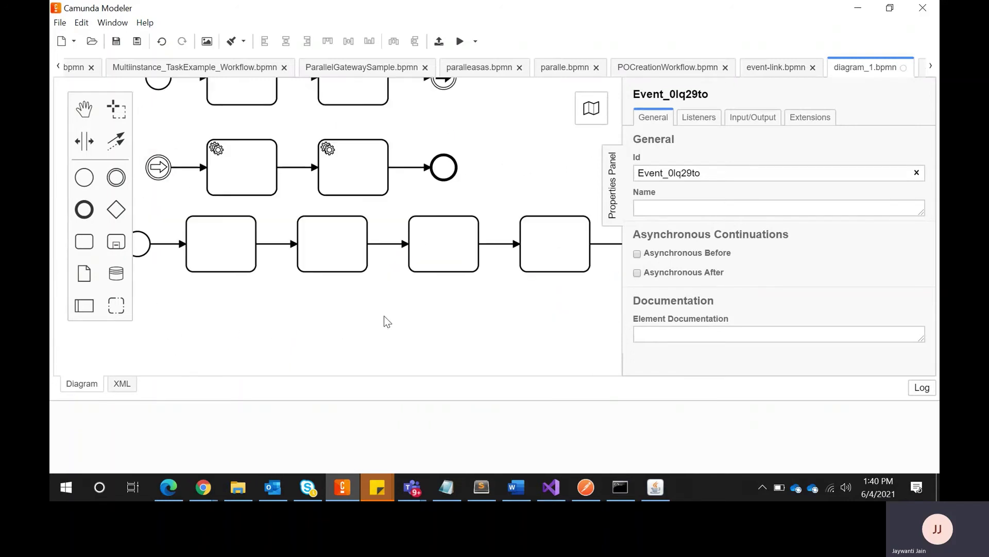
pyautogui.scroll(3, 387, 321)
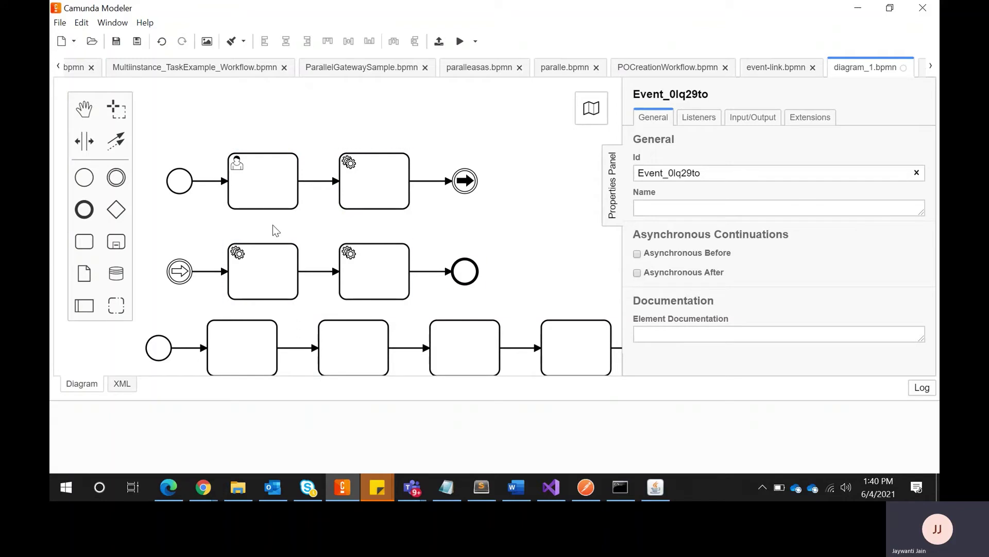
pyautogui.scroll(-2, 352, 236)
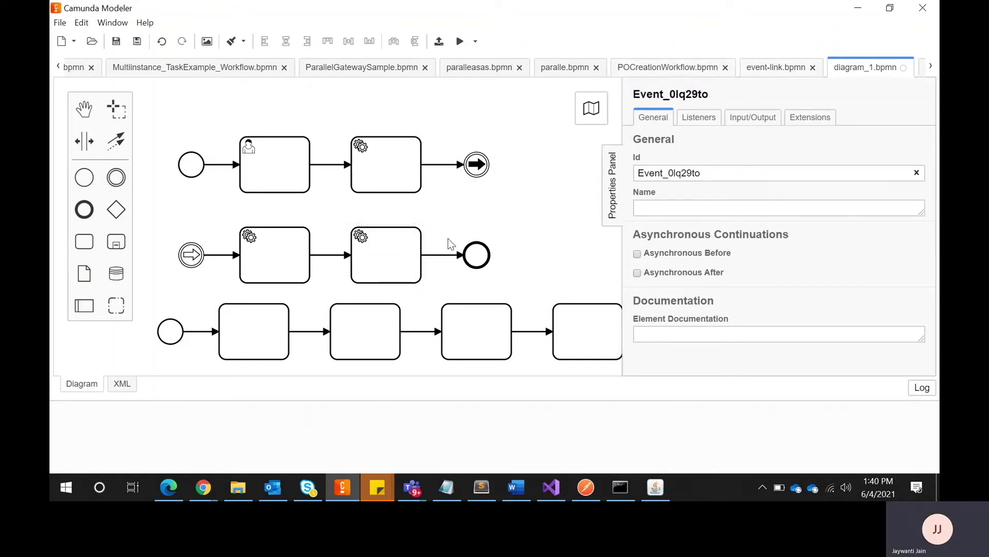
pyautogui.hotkey('ctrl', 'z')
pyautogui.hotkey('ctrl', 'z')
pyautogui.hotkey('ctrl', 'z')
pyautogui.hotkey('ctrl', 'z')
pyautogui.hotkey('ctrl', 'z')
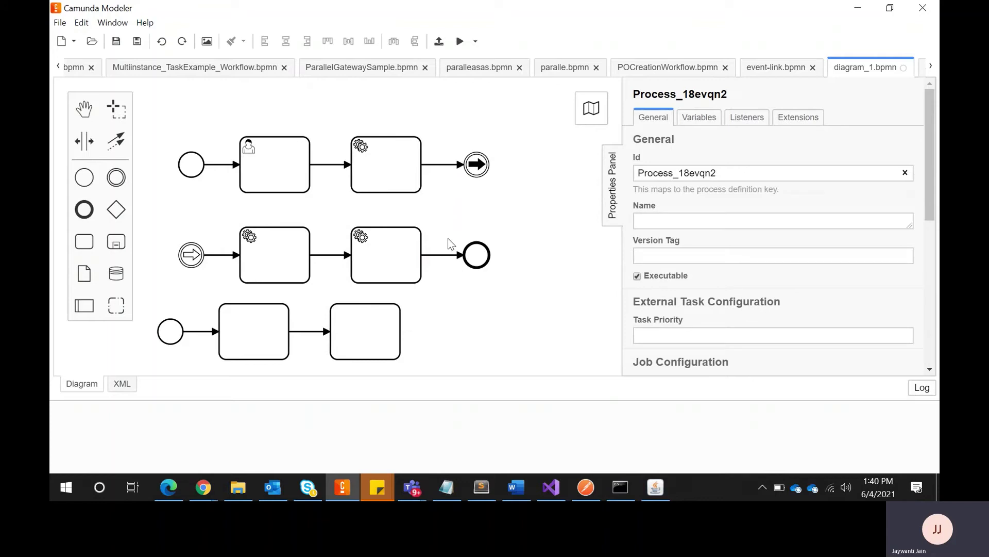
pyautogui.hotkey('ctrl', 'z')
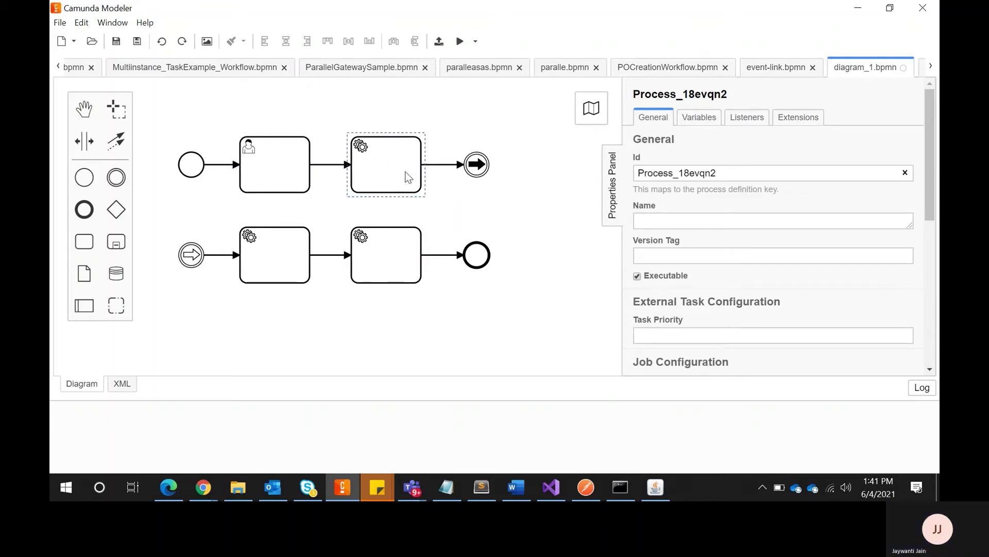
# Step: Change the user task in the first row to a service task
pyautogui.click(278, 187)
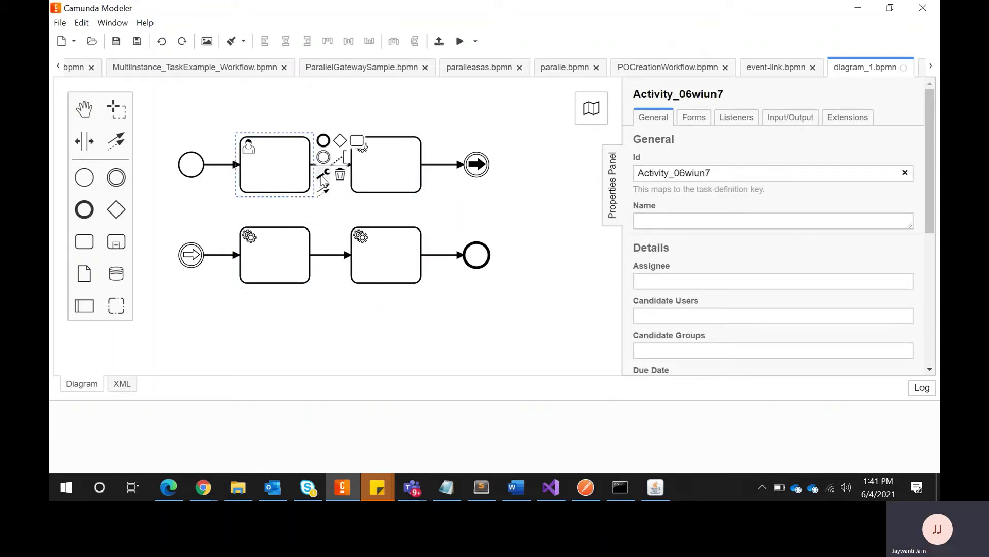
pyautogui.click(322, 180)
pyautogui.click(367, 216)
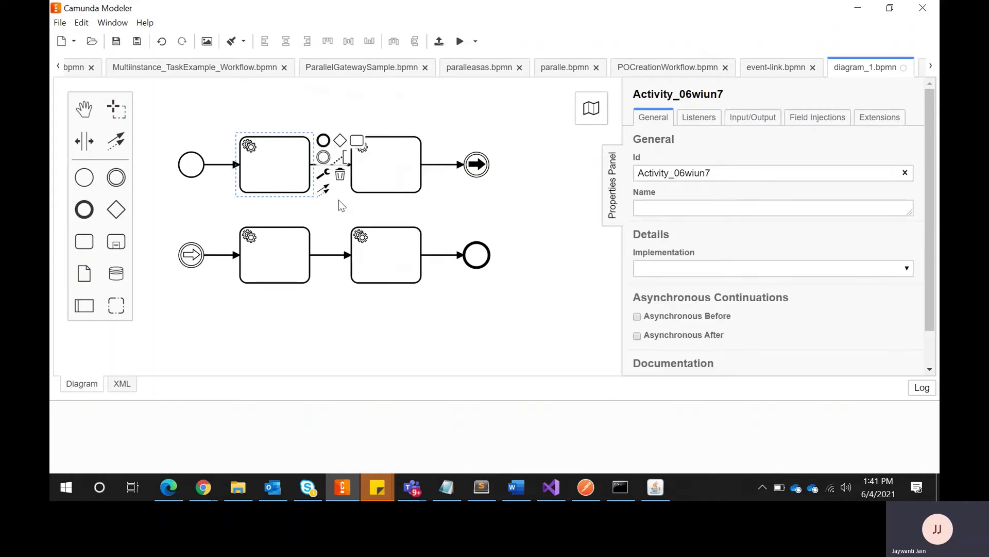
# Step: Set the implementation of the first service task in the first row to Expression with ${1==1}, and copy the expression
pyautogui.click(321, 178)
pyautogui.click(650, 269)
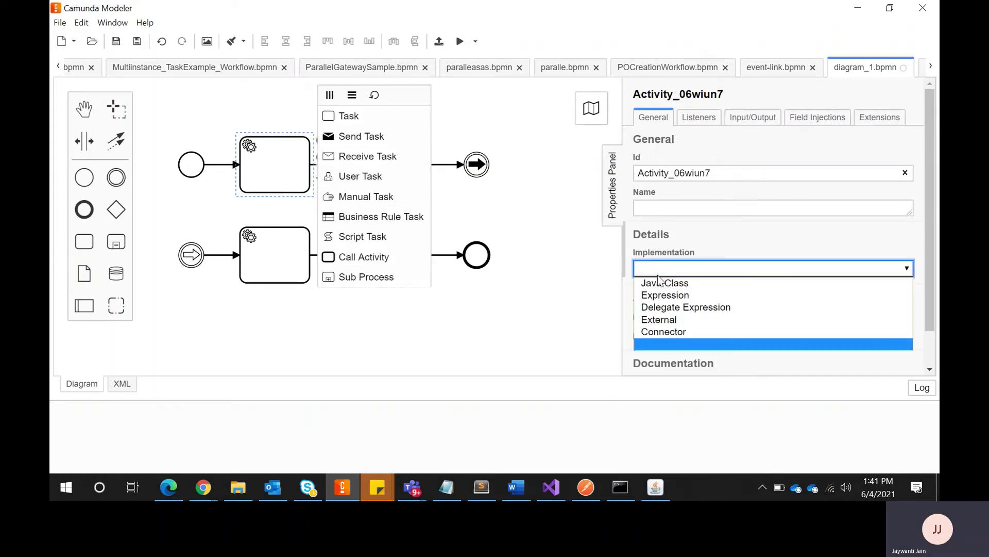
pyautogui.click(705, 294)
pyautogui.click(672, 305)
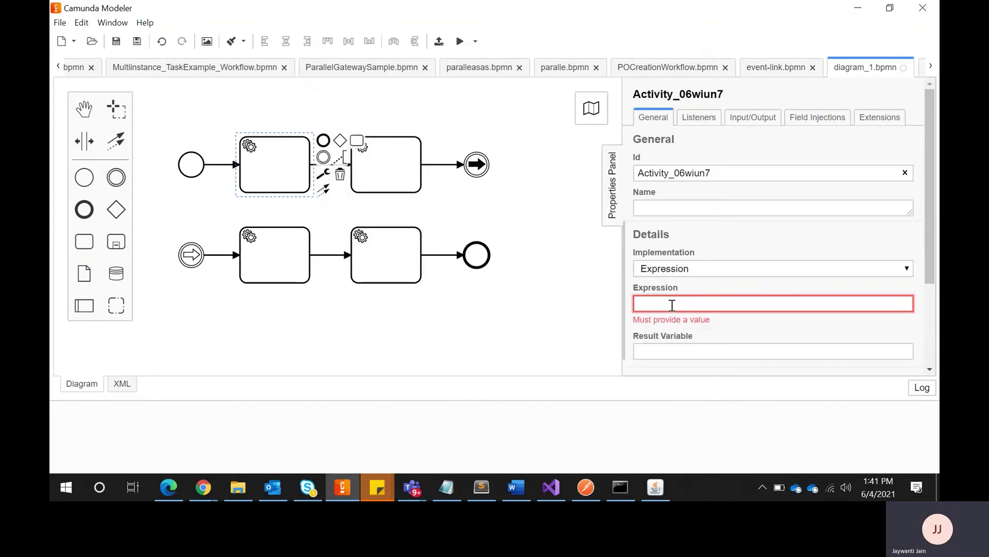
pyautogui.write('$')
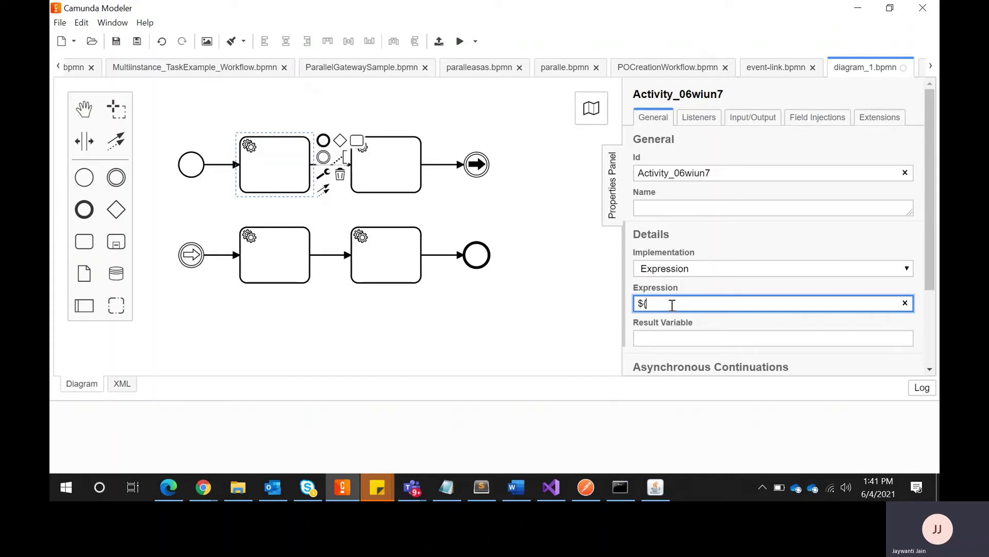
pyautogui.write('{1==1}')
pyautogui.hotkey('ctrl', 'a')
pyautogui.hotkey('ctrl', 'c')
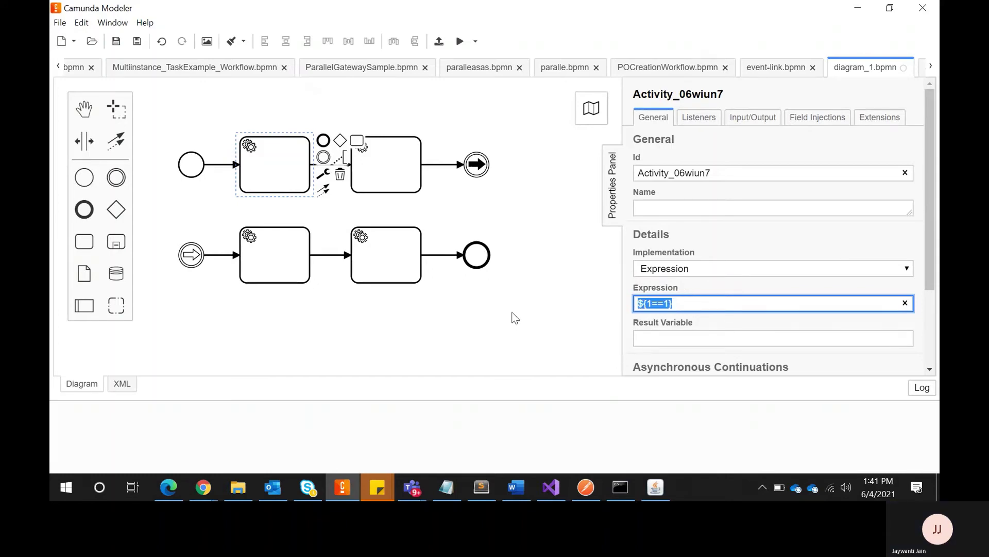
# Step: Set the implementation of the second service task in the first row to Expression with ${1==1}
pyautogui.click(400, 184)
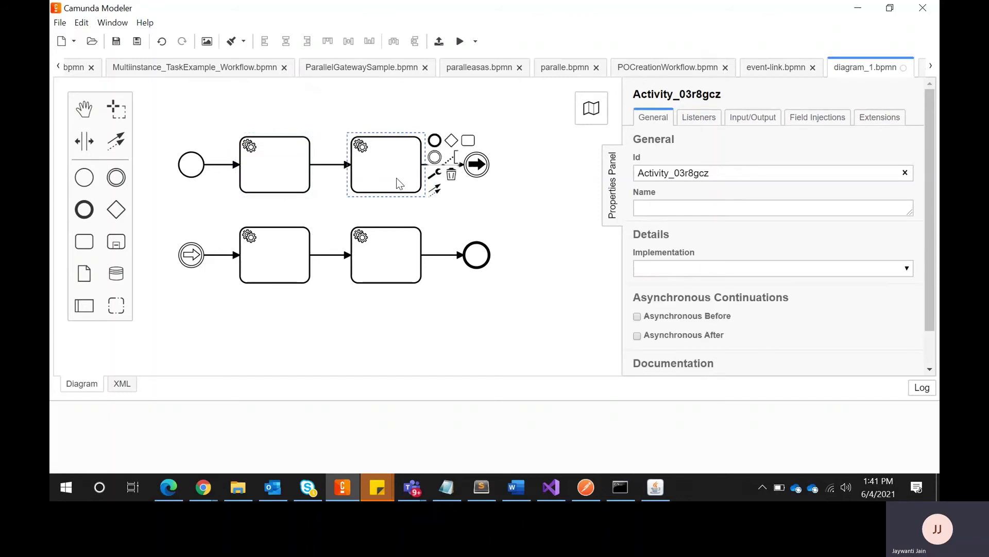
pyautogui.click(669, 269)
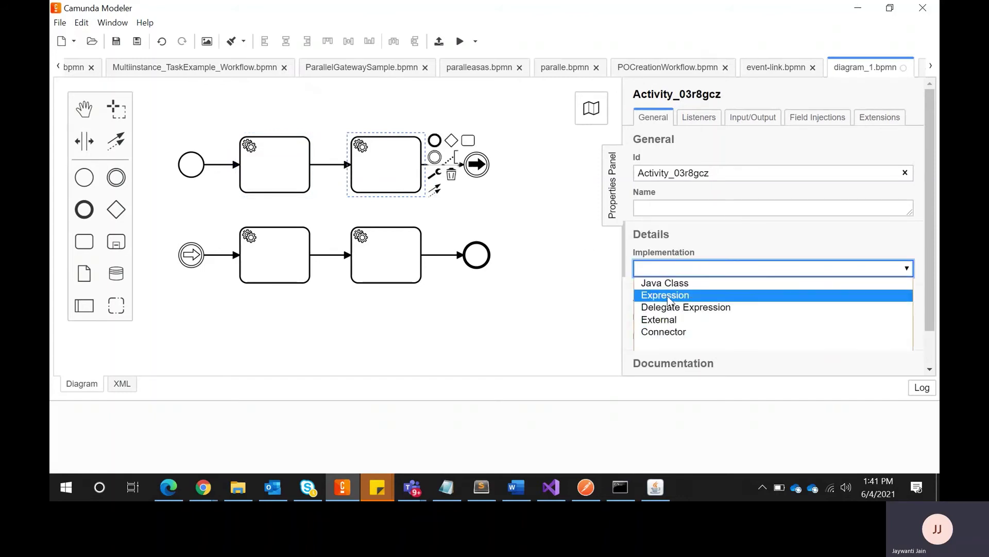
pyautogui.click(669, 296)
pyautogui.click(658, 302)
pyautogui.write('$')
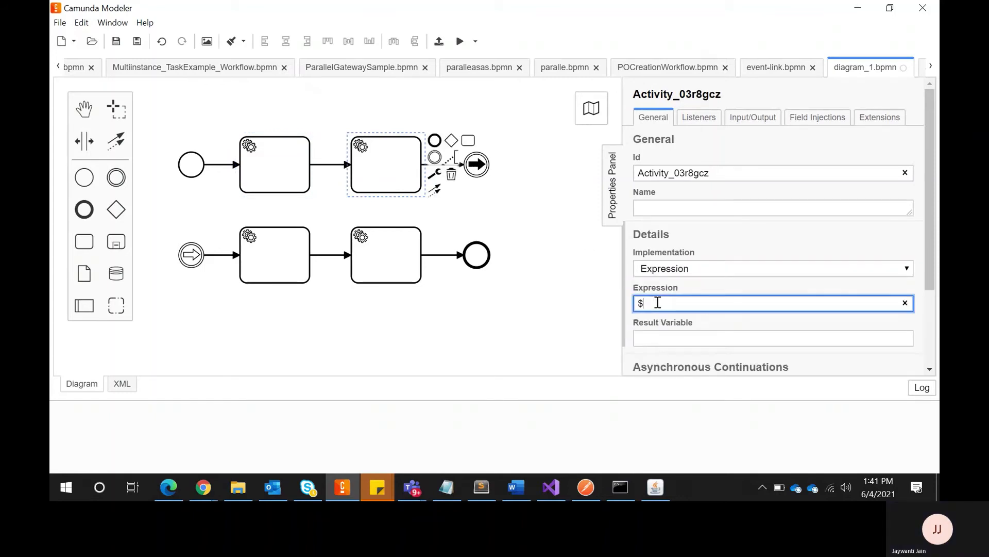
pyautogui.write('${1==1}')
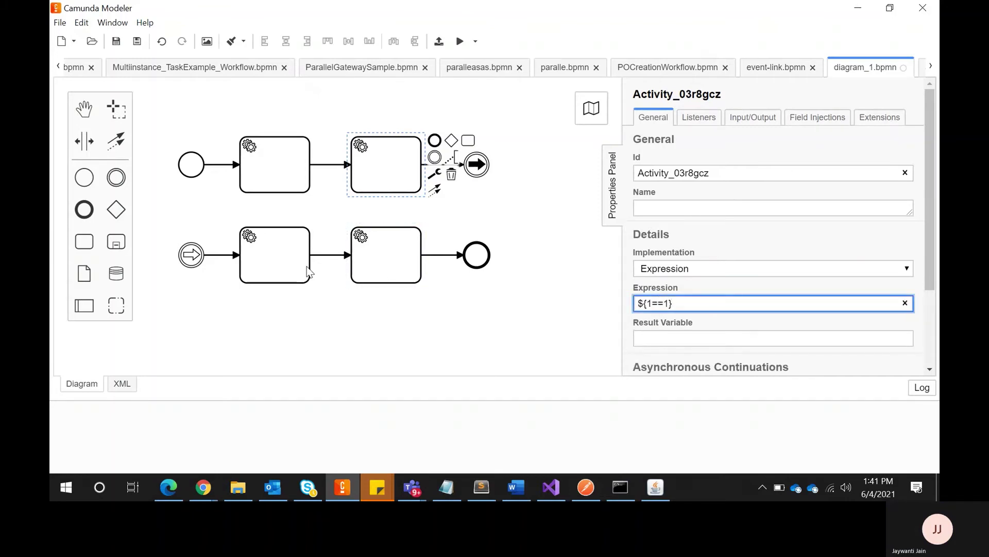
# Step: Set the implementation of the first service task in the second row to Expression with the copied ${1==1}
pyautogui.click(290, 268)
pyautogui.click(658, 269)
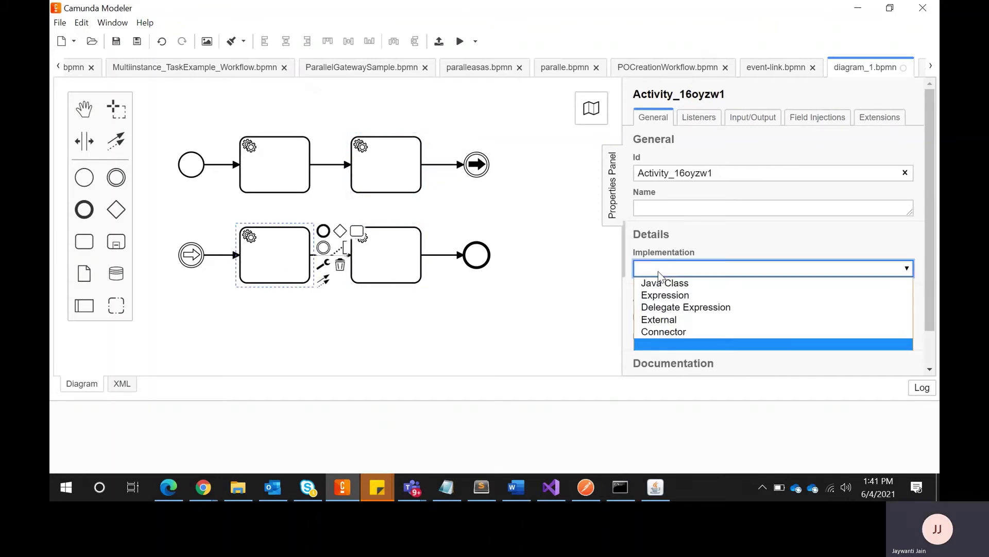
pyautogui.click(664, 295)
pyautogui.click(635, 303)
pyautogui.hotkey('ctrl', 'v')
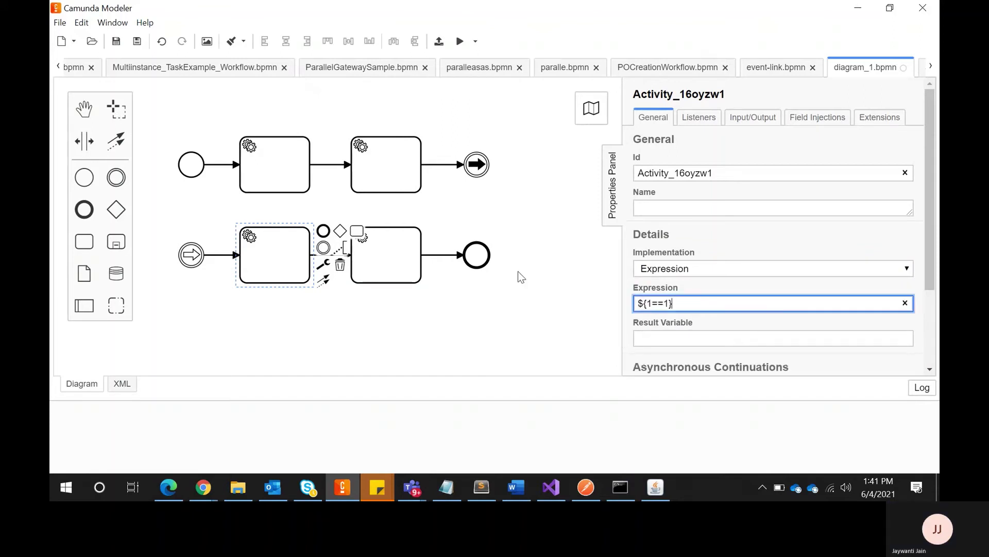
# Step: Change the second service task in the second row to a user task
pyautogui.click(395, 263)
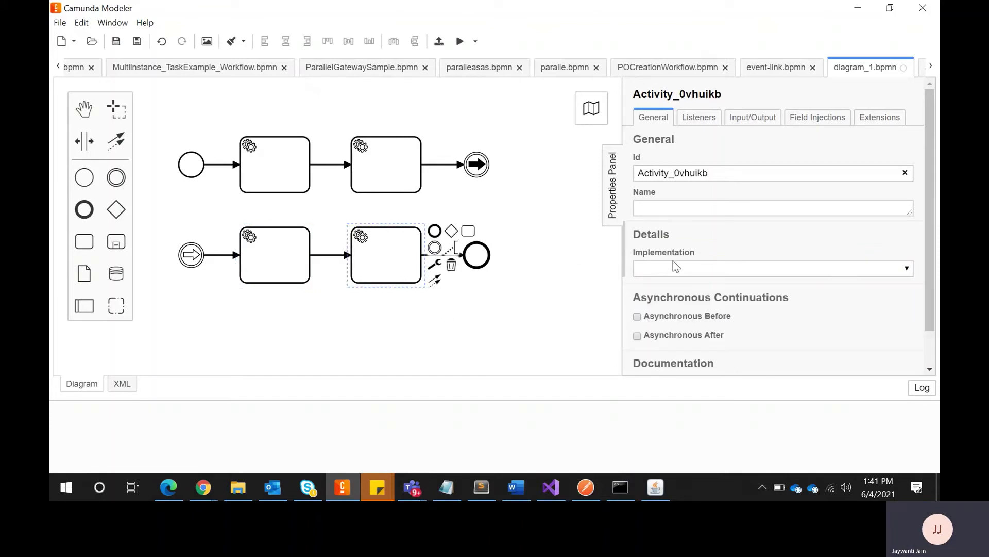
pyautogui.click(435, 266)
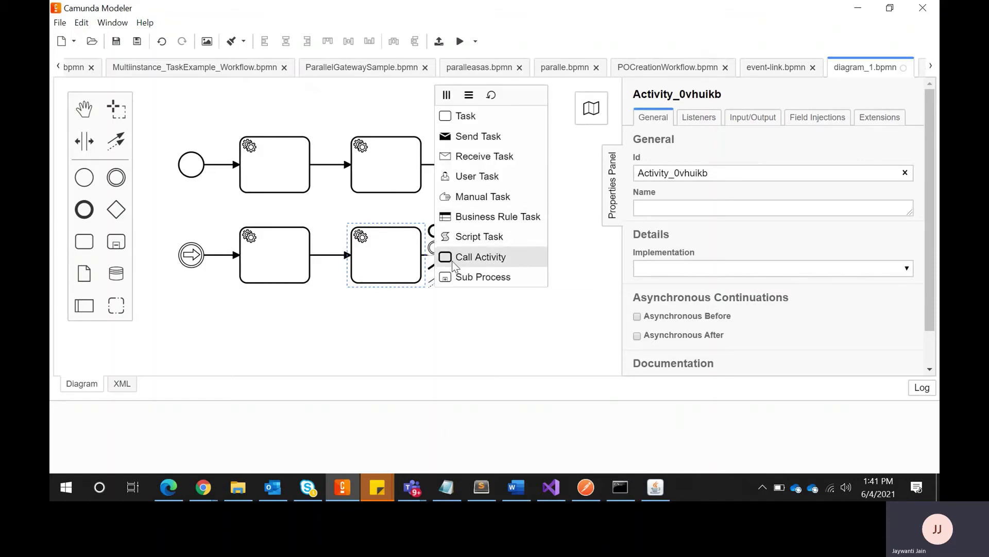
pyautogui.click(470, 176)
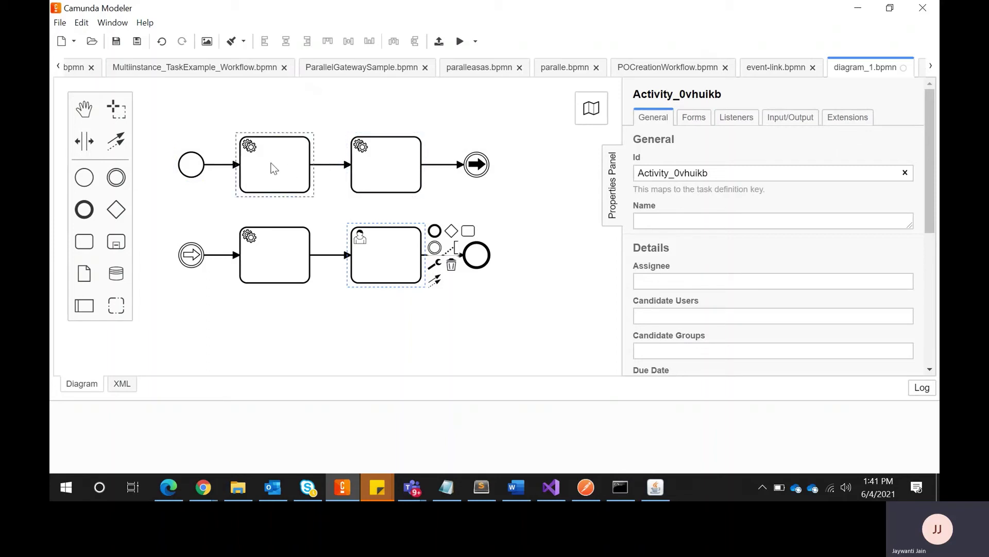
# Step: Compare the link names of the link throw event and the link catch event
pyautogui.click(484, 167)
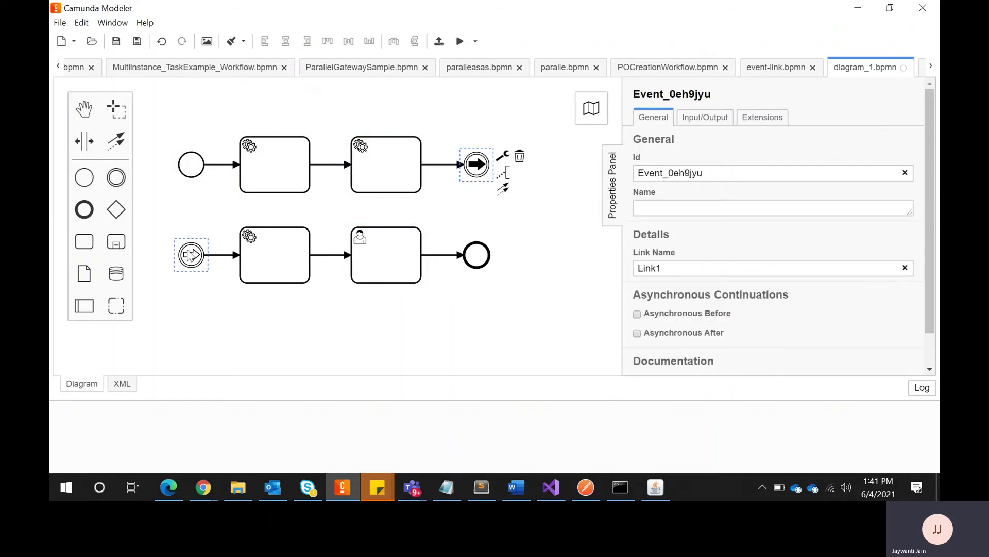
pyautogui.click(190, 255)
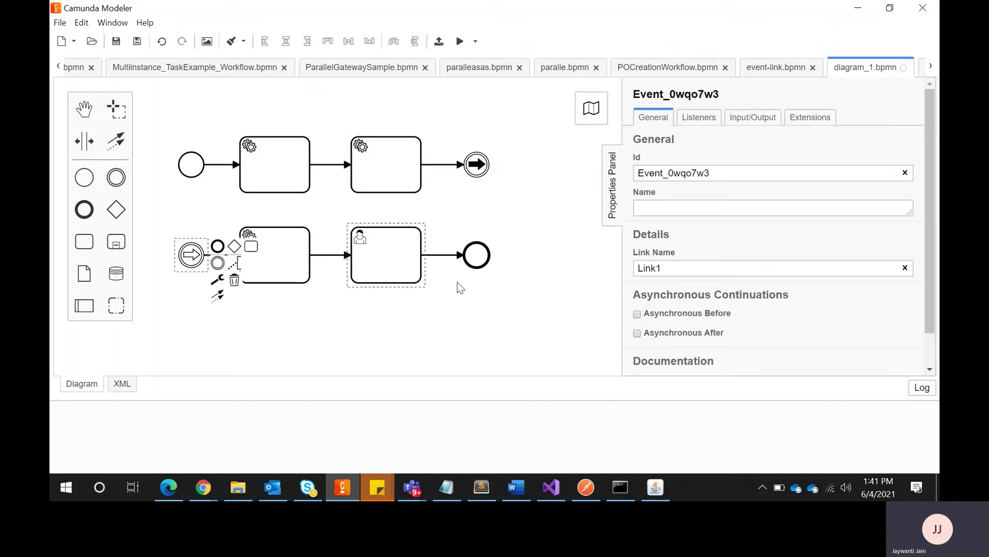
pyautogui.doubleClick(665, 272)
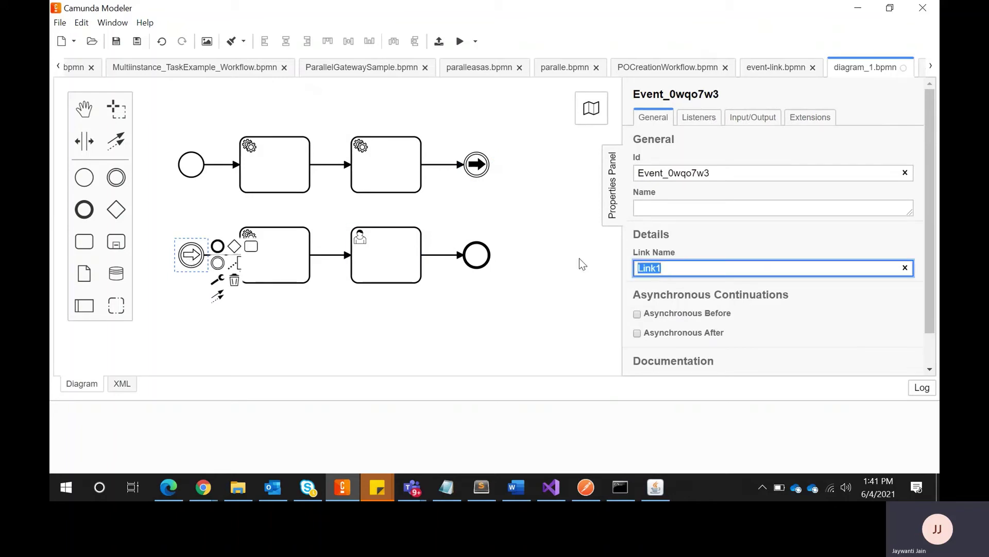
pyautogui.click(479, 173)
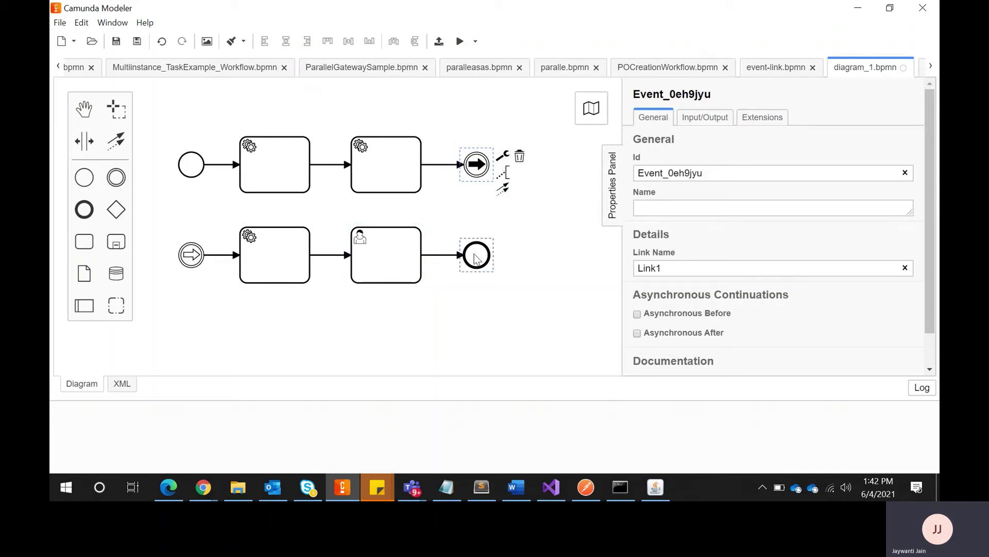
# Step: Set the process ID of the diagram to LinkSample
pyautogui.click(428, 297)
pyautogui.hotkey('ctrl', 's')
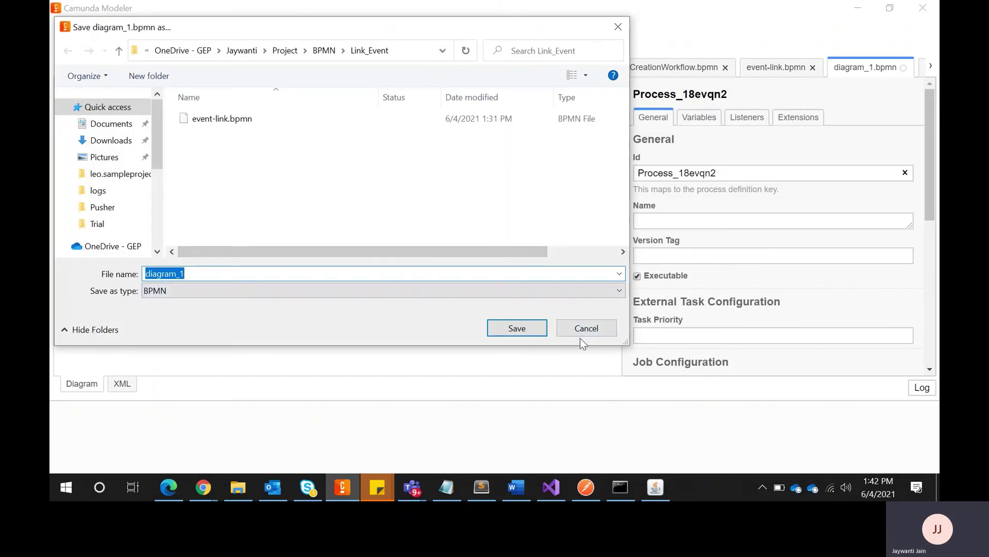
pyautogui.click(588, 328)
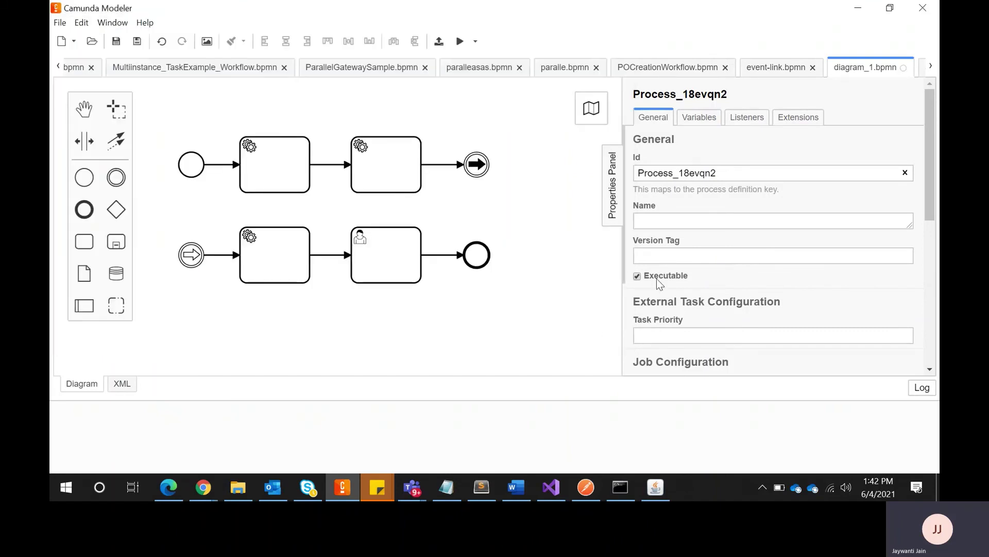
pyautogui.doubleClick(725, 172)
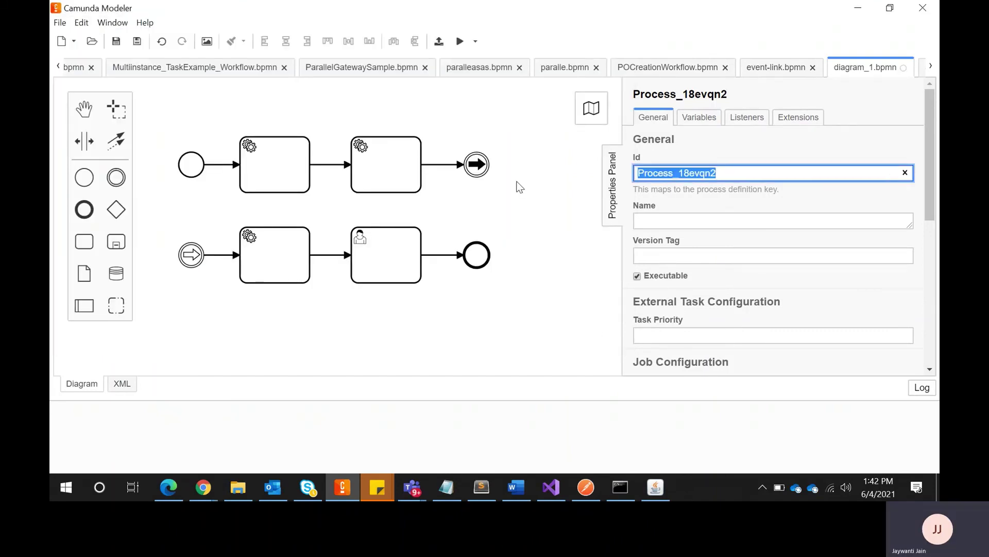
pyautogui.write('LinkSam')
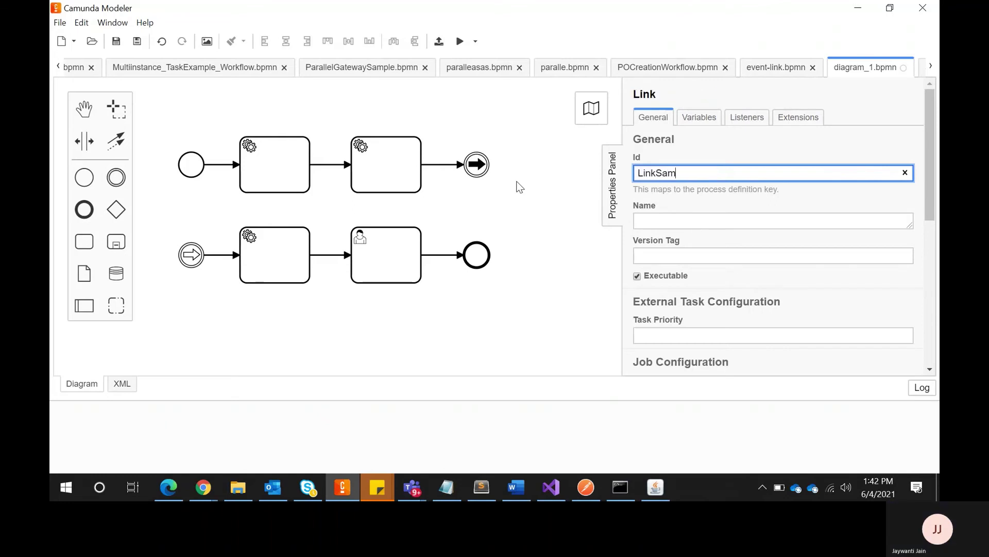
pyautogui.write('ple')
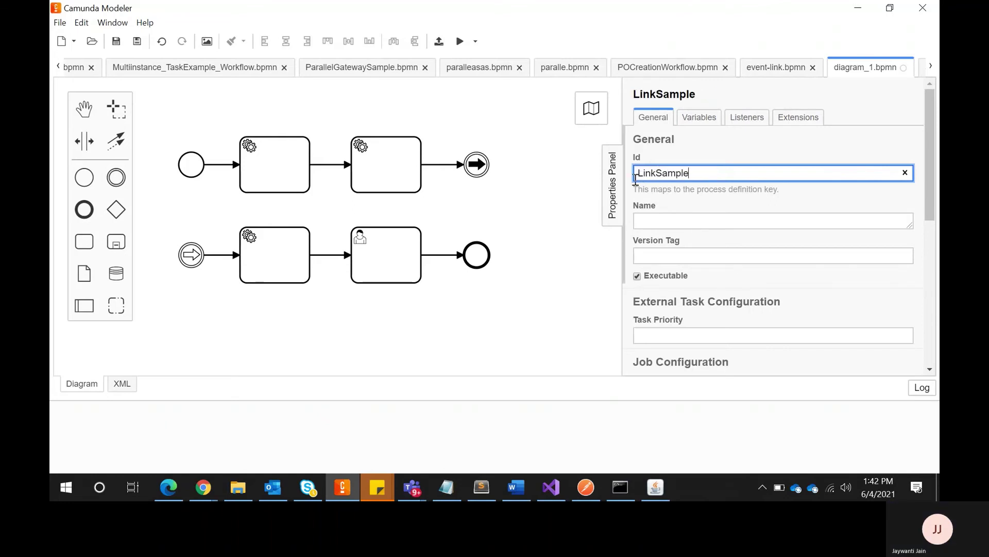
# Step: Extend the process ID to LinkSampleProcess and copy it
pyautogui.write('Process')
pyautogui.moveTo(725, 179); pyautogui.dragTo(583, 179)
pyautogui.hotkey('ctrl', 'c')
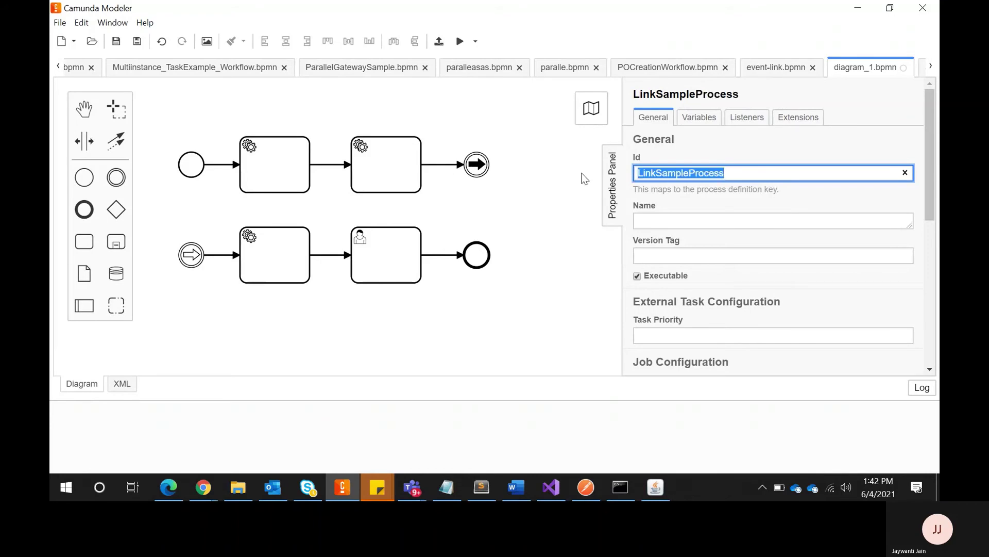
pyautogui.hotkey('ctrl', 's')
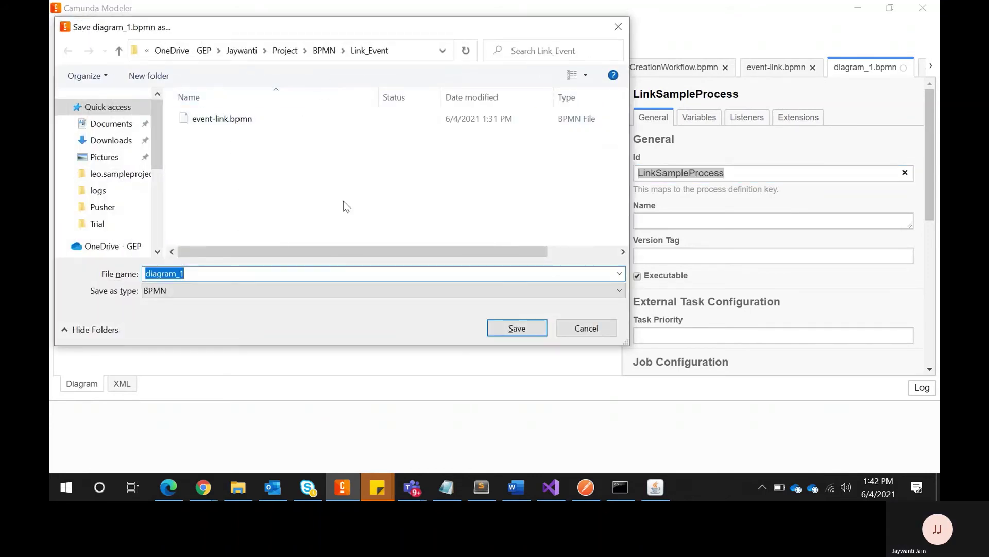
pyautogui.hotkey('ctrl', 'v')
pyautogui.click(515, 332)
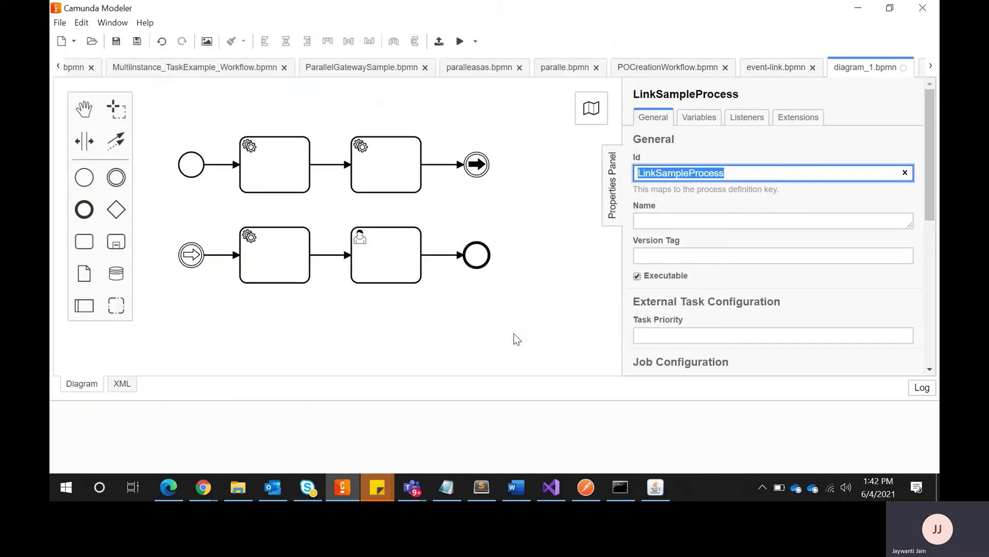
pyautogui.click(439, 41)
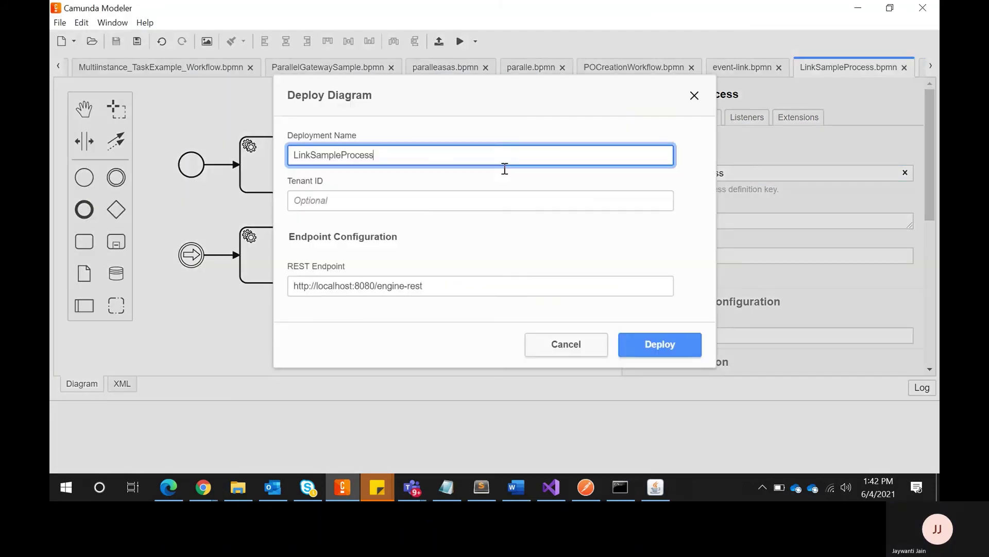
pyautogui.click(642, 344)
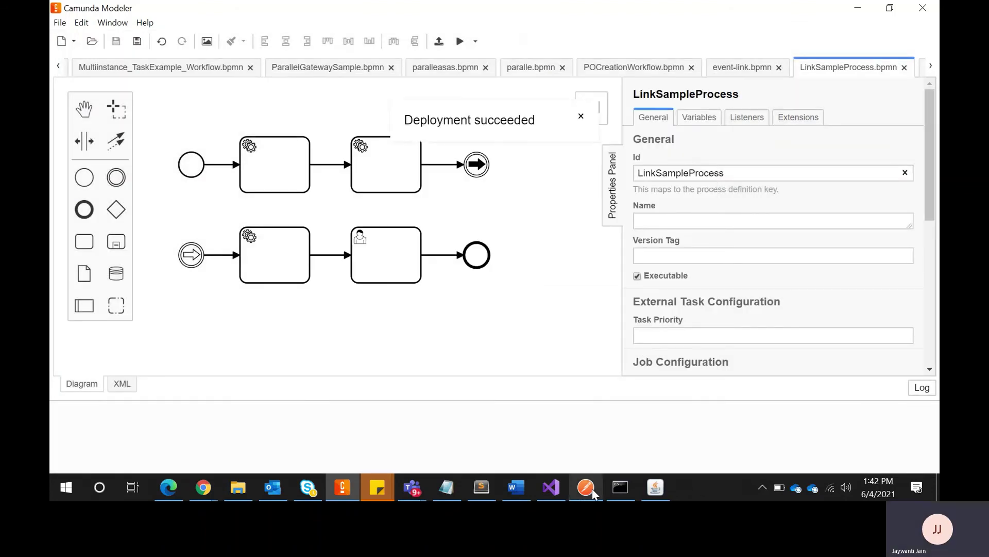
# Step: In Postman, change the process key in the POST start request's URL to LinkSampleProcess and send the request
pyautogui.click(592, 487)
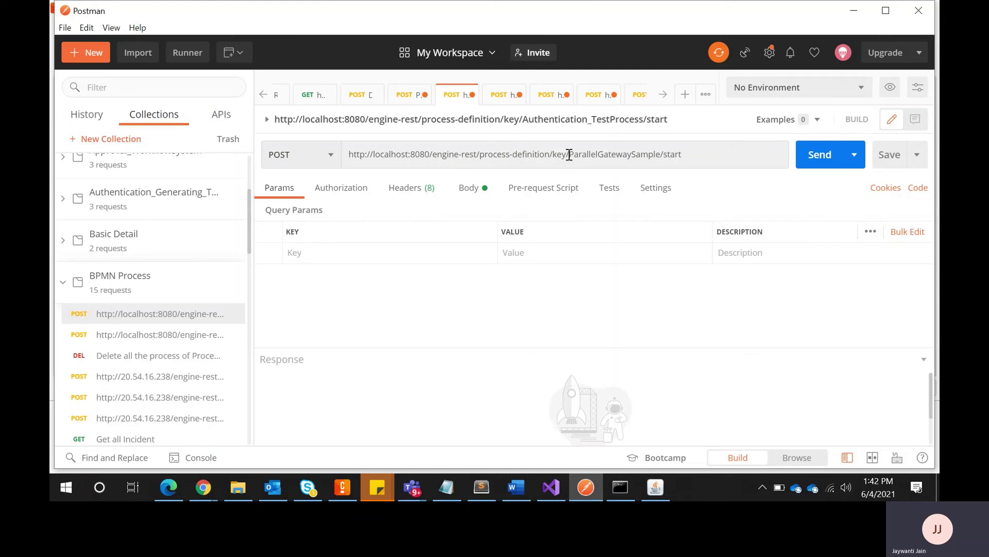
pyautogui.moveTo(569, 155); pyautogui.dragTo(630, 157)
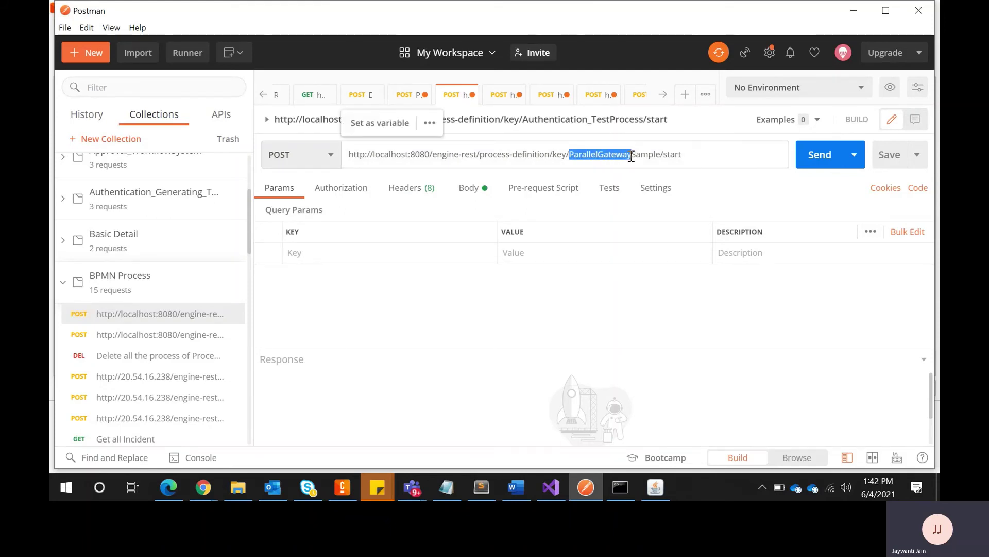
pyautogui.hotkey('ctrl', 'v')
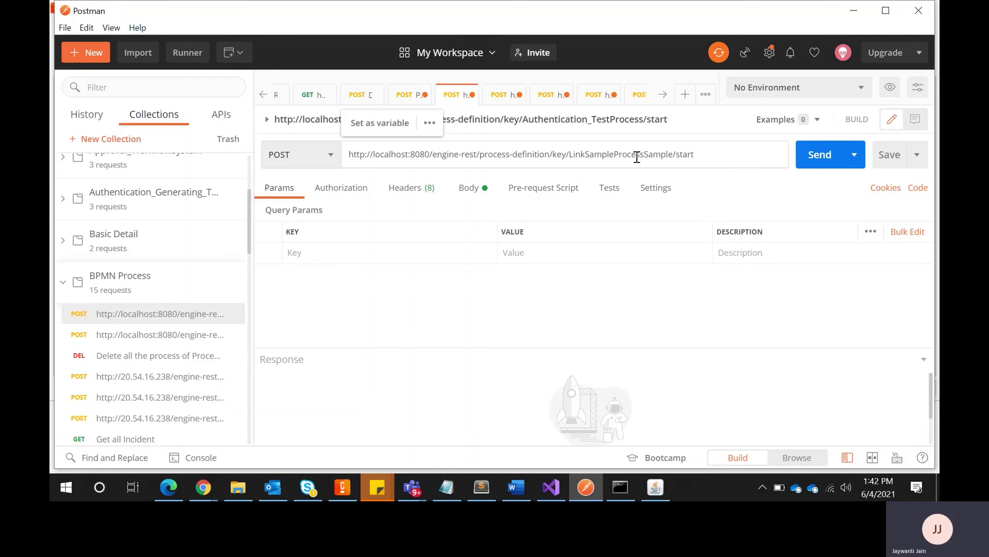
pyautogui.press('Delete')
pyautogui.press('Delete')
pyautogui.press('Delete')
pyautogui.press('Delete')
pyautogui.press('Delete')
pyautogui.press('Delete')
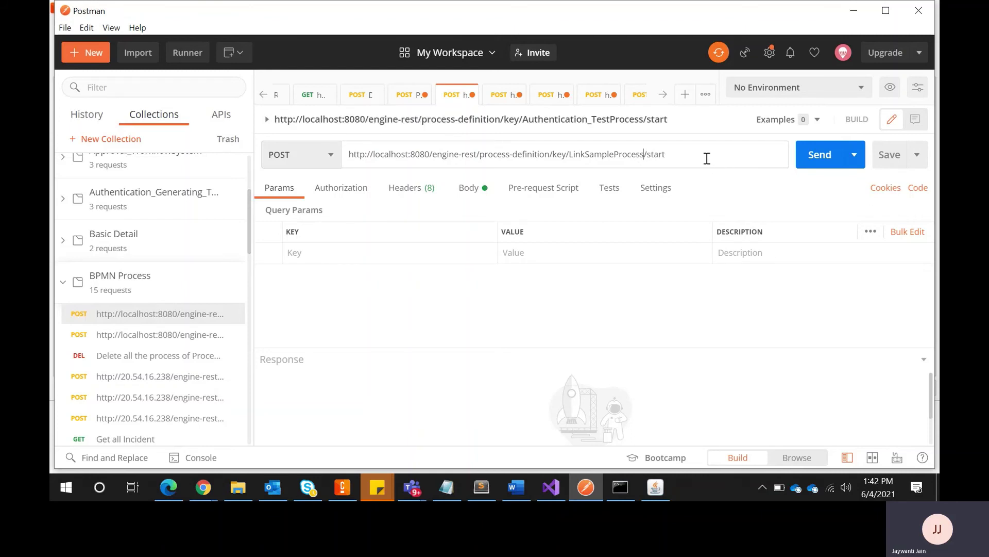
pyautogui.click(820, 157)
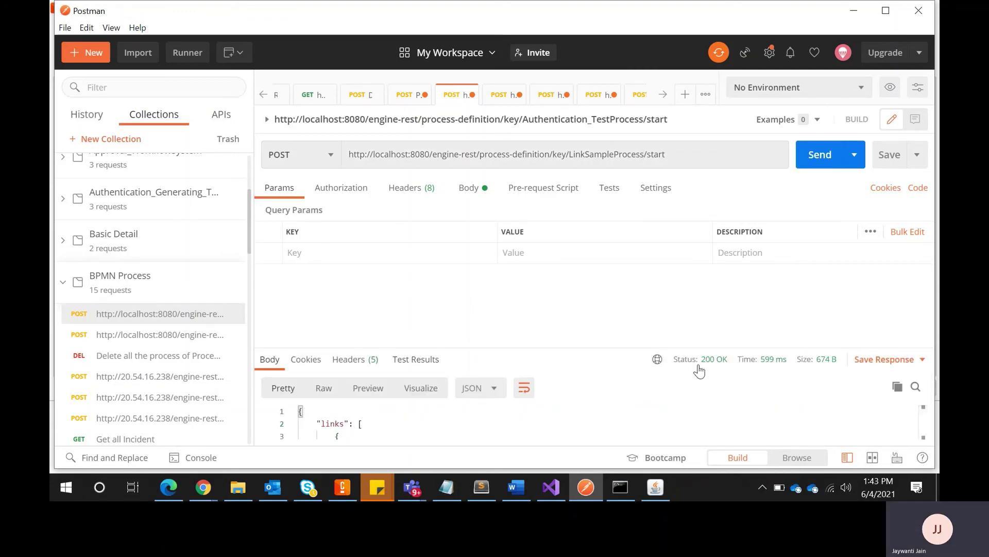
# Step: Switch to Edge, log in to Camunda Cockpit with the username and account password, and dismiss the survey popup
pyautogui.click(205, 493)
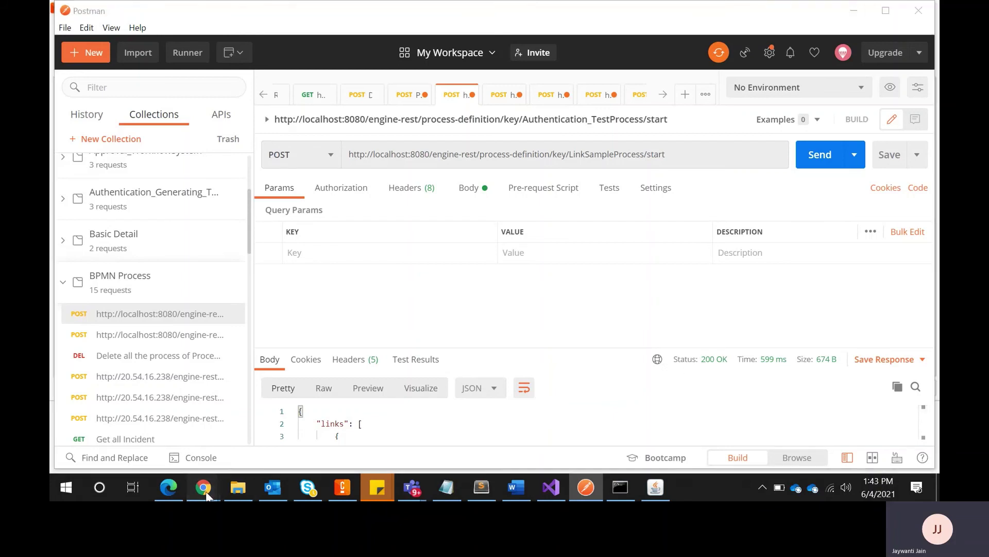
pyautogui.click(168, 487)
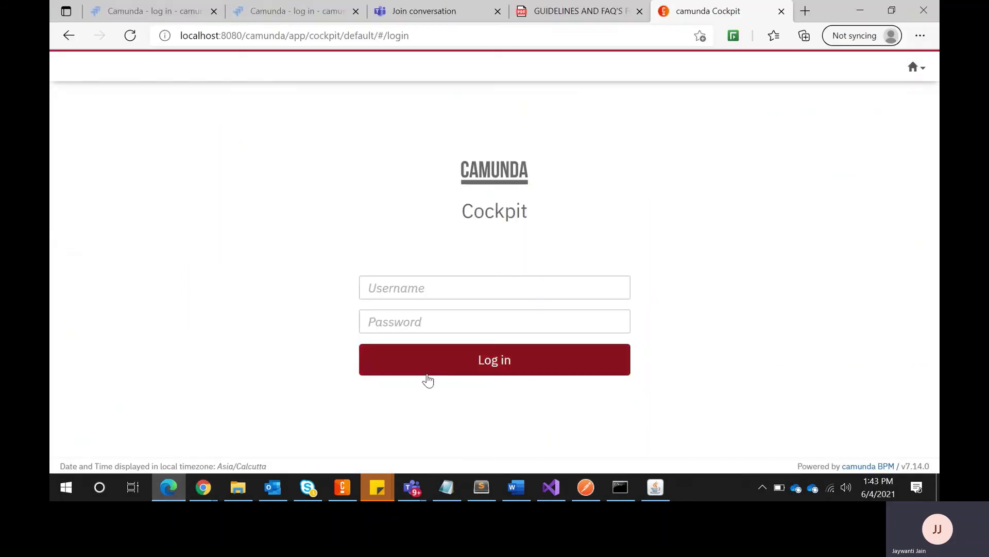
pyautogui.click(417, 290)
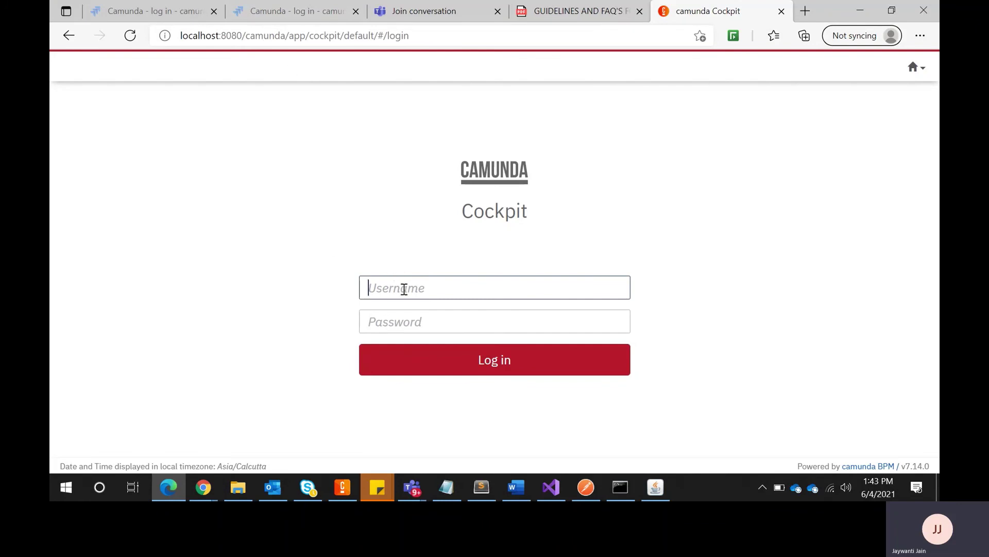
pyautogui.write('dem')
pyautogui.write('demo')
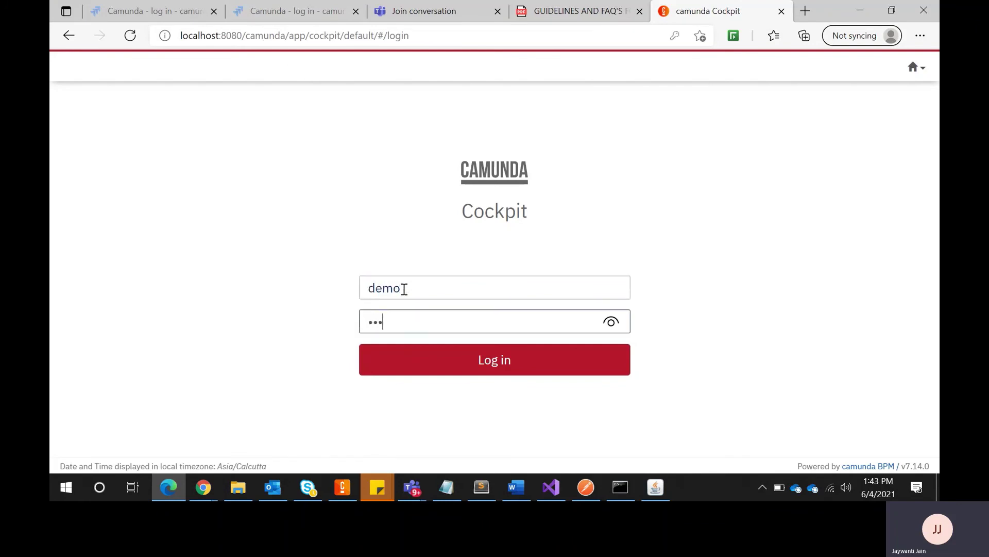
pyautogui.press('Return')
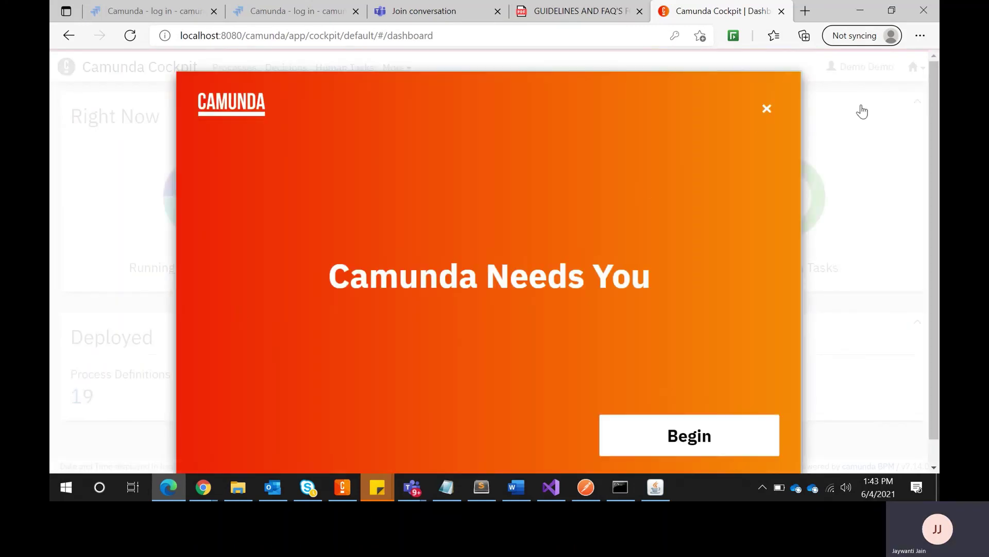
pyautogui.click(766, 111)
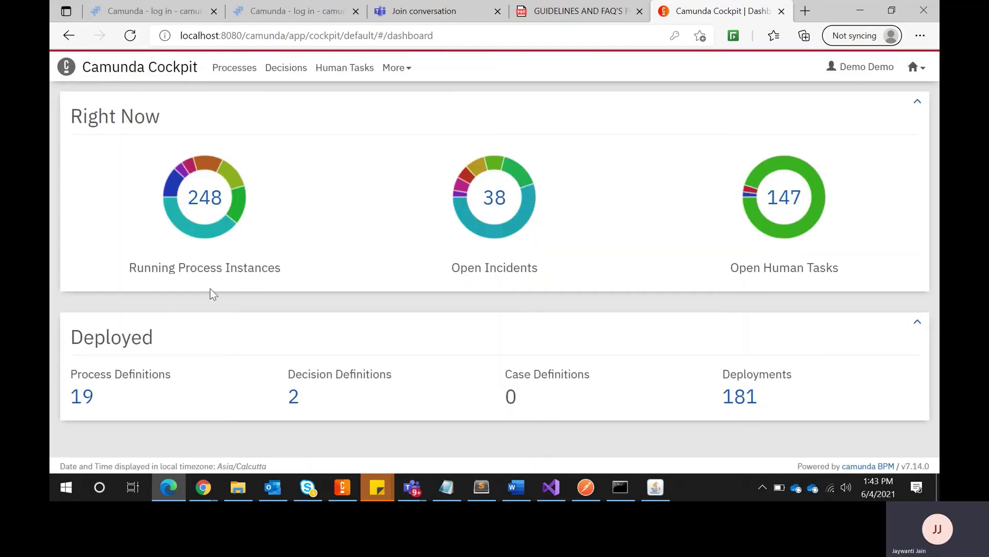
# Step: Open the running process instance of LinkSampleProcess from the deployed process definitions to examine where its token is
pyautogui.click(80, 397)
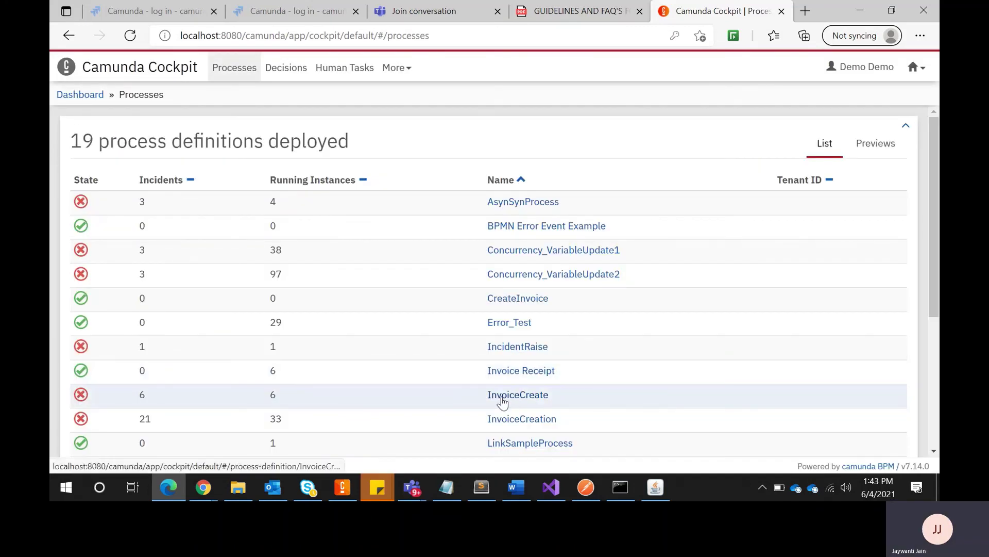
pyautogui.scroll(-1, 511, 396)
pyautogui.click(530, 396)
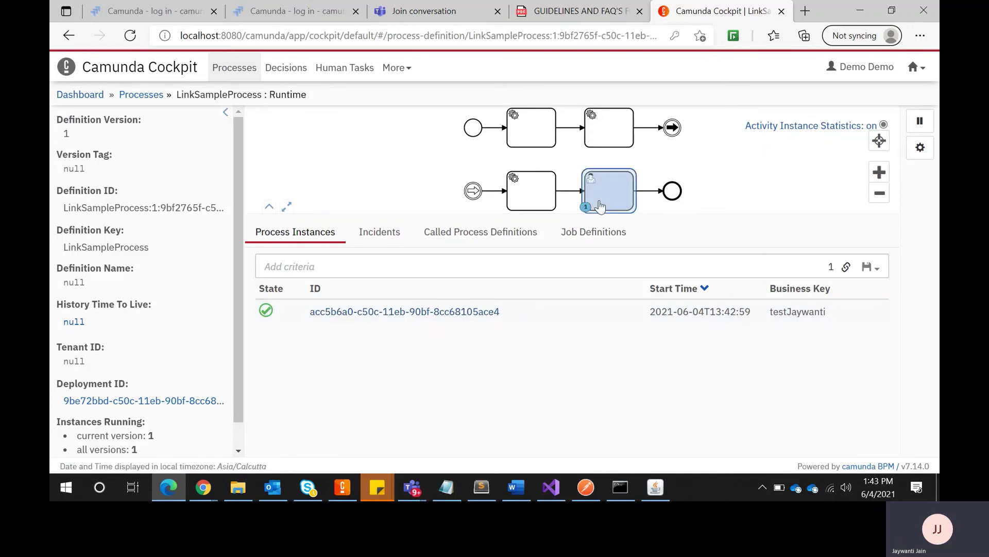
pyautogui.click(415, 313)
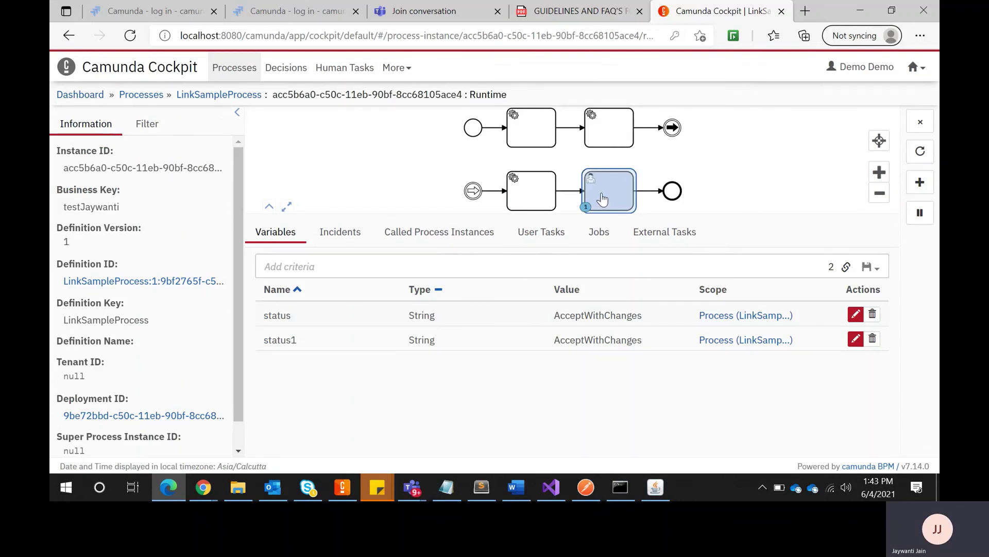
# Step: Open Tasklist in a duplicate of the Cockpit browser tab and show the All Tasks filter
pyautogui.rightClick(692, 18)
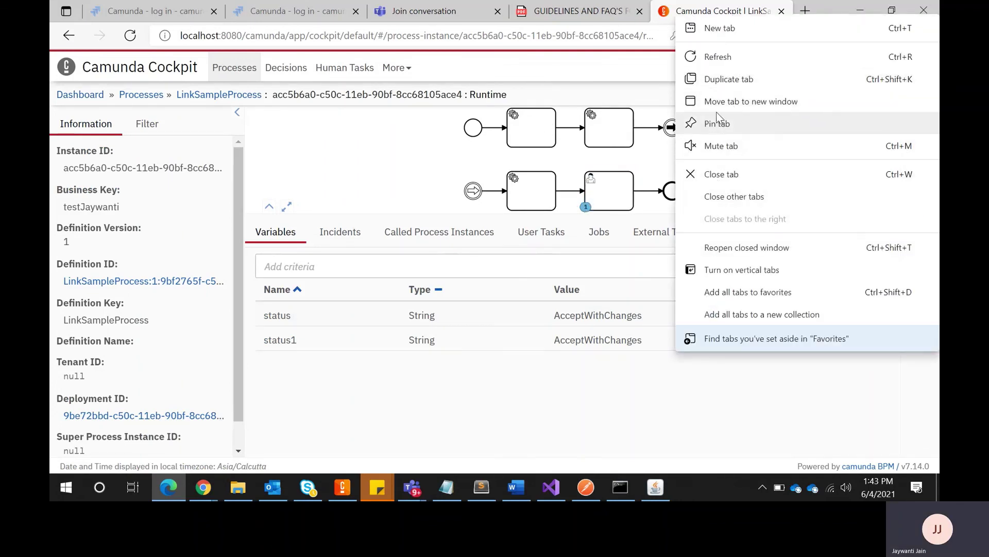
pyautogui.click(718, 77)
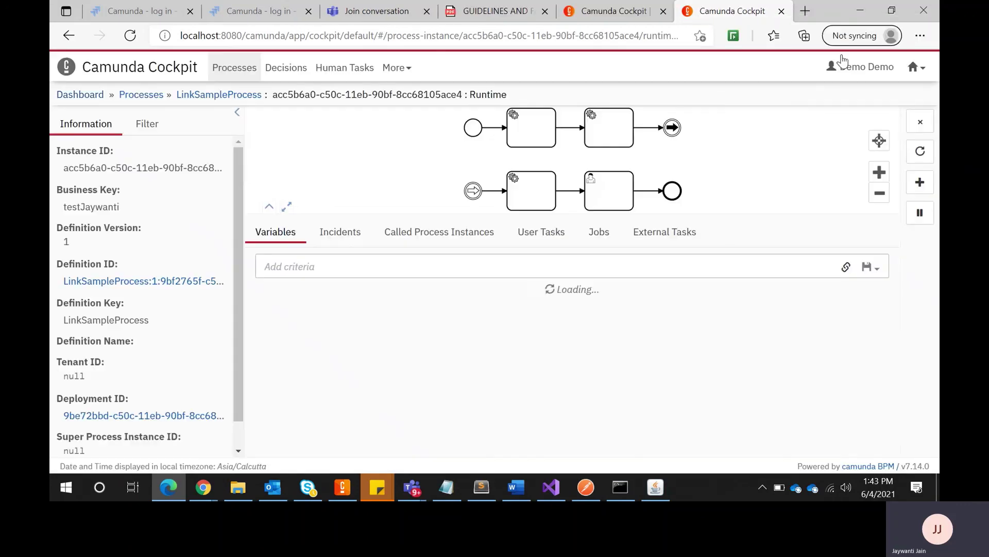
pyautogui.click(888, 69)
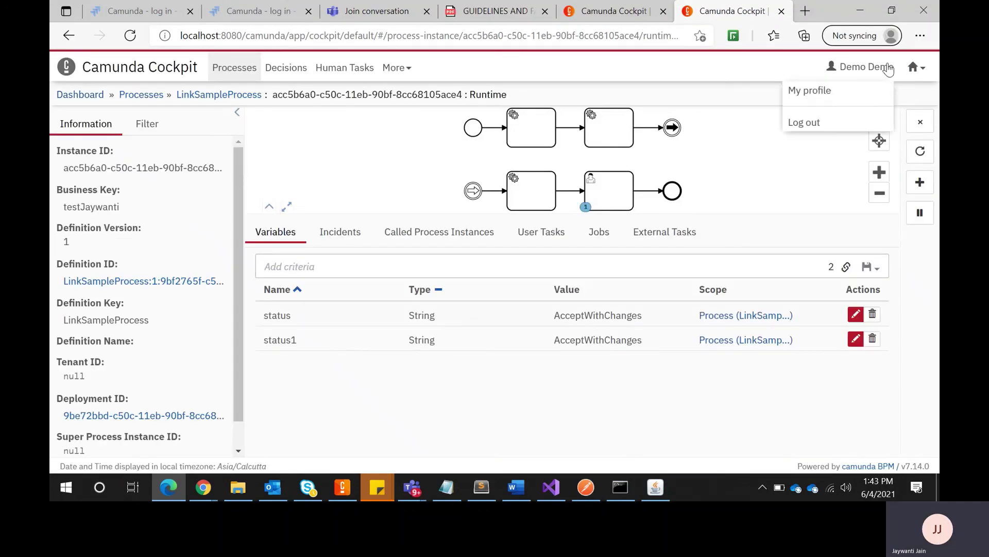
pyautogui.click(917, 67)
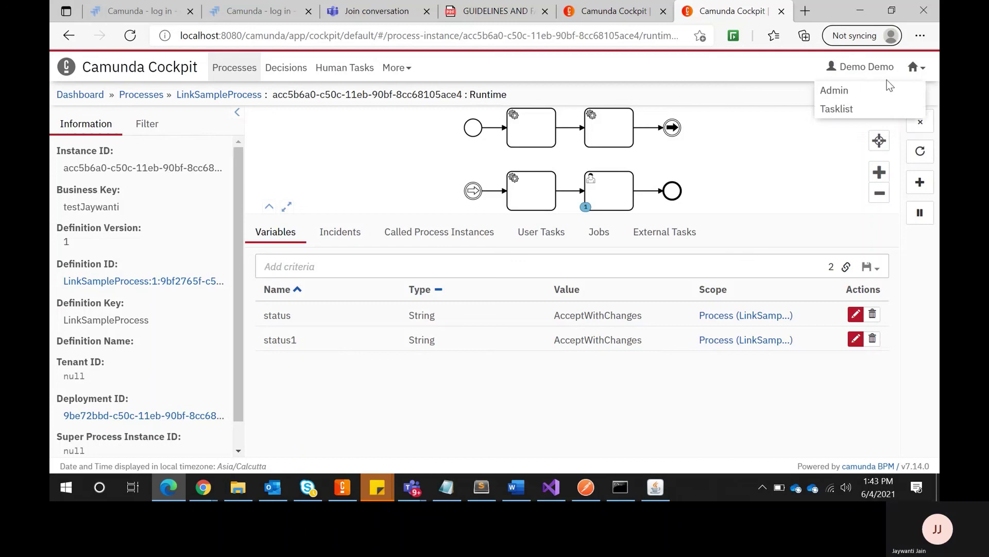
pyautogui.click(837, 109)
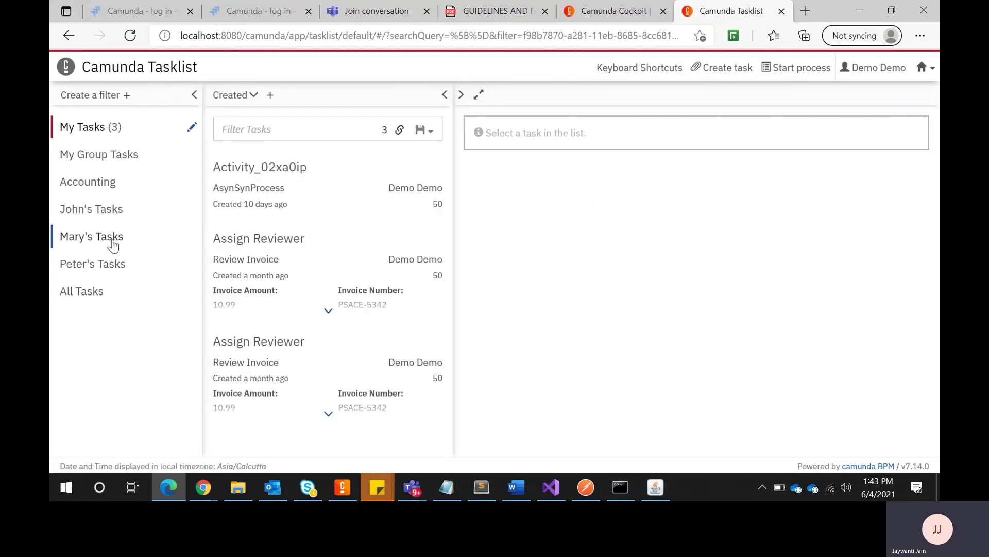
pyautogui.click(91, 299)
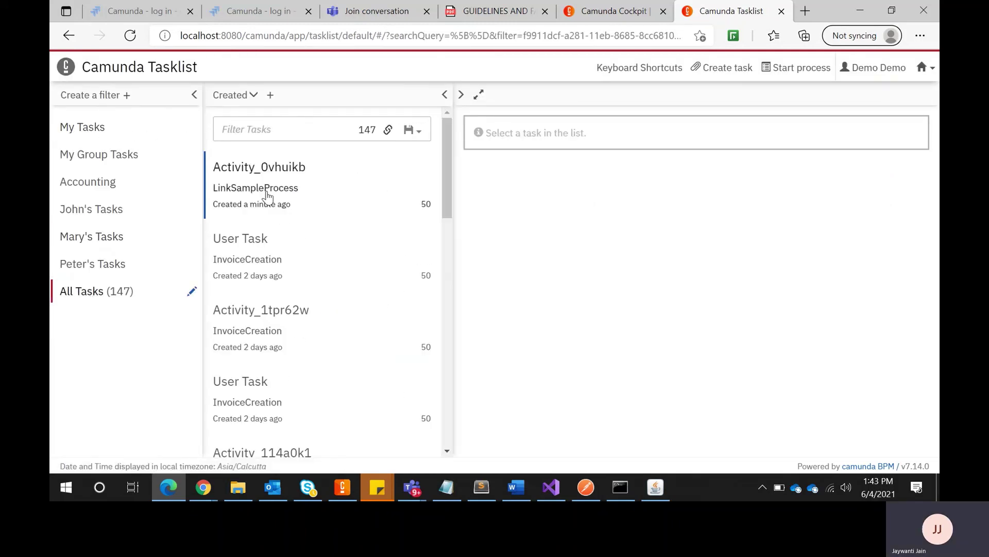
# Step: Open the LinkSampleProcess user task, check its diagram, then claim and complete the task
pyautogui.click(410, 163)
pyautogui.click(600, 222)
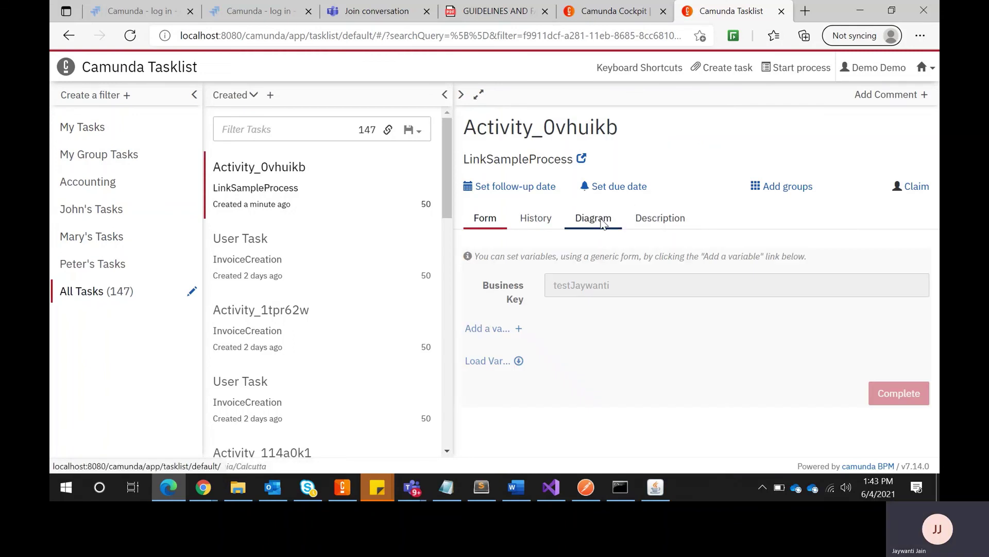
pyautogui.click(485, 218)
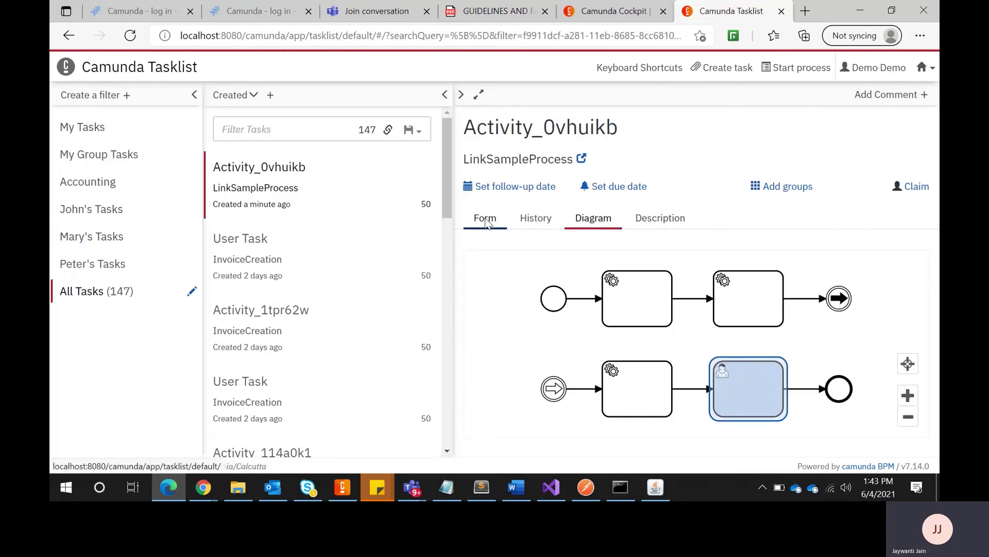
pyautogui.click(910, 189)
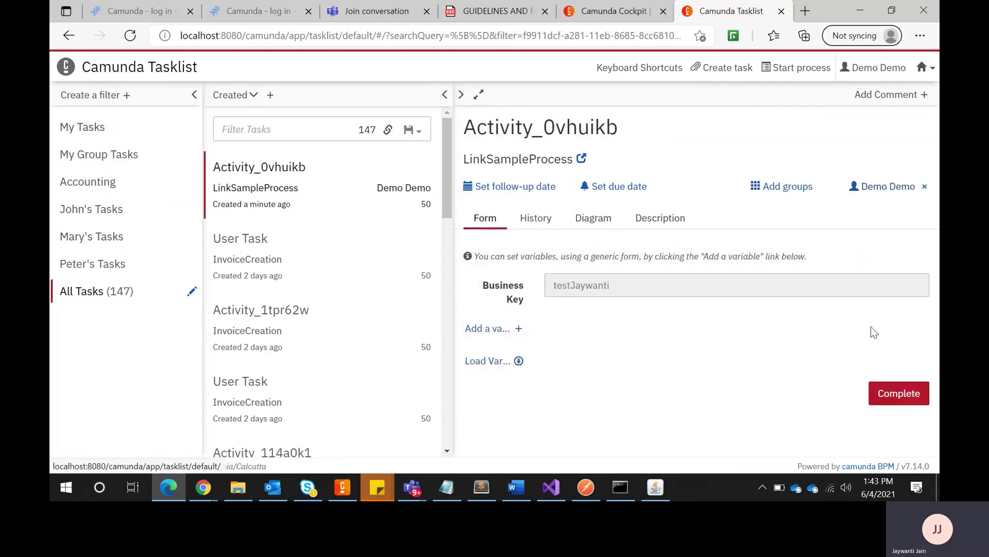
pyautogui.click(897, 395)
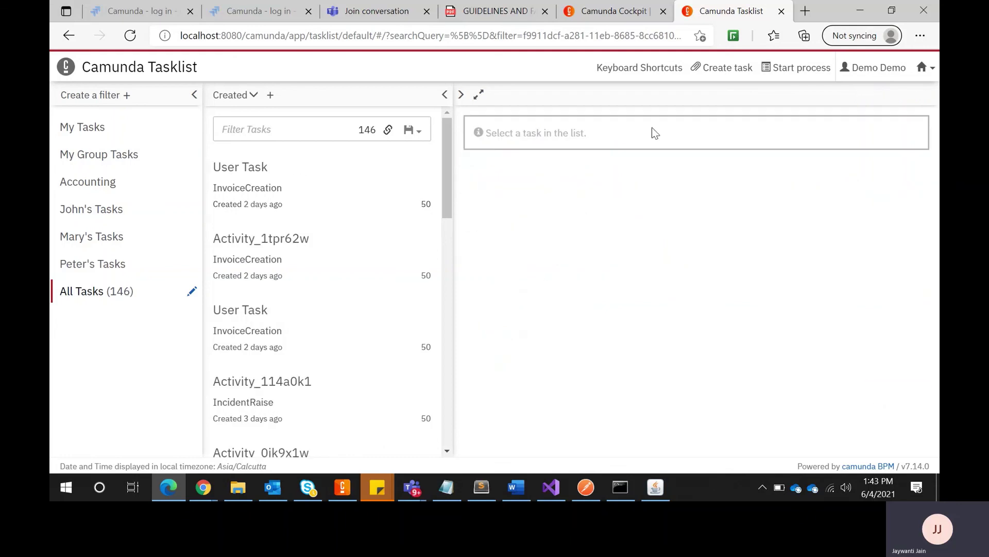
# Step: Return to the original Cockpit browser tab and reload the LinkSampleProcess instance page to check its state
pyautogui.click(588, 12)
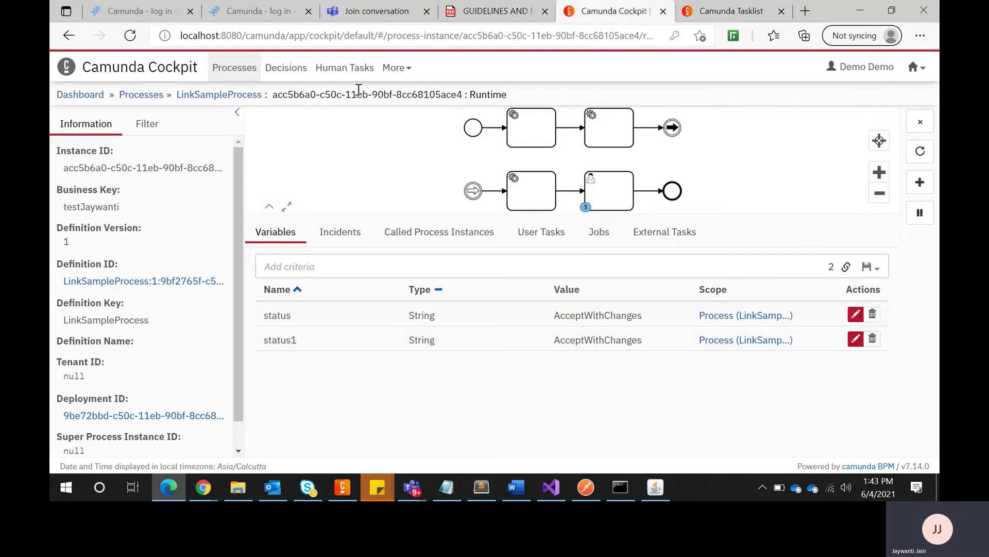
pyautogui.click(531, 40)
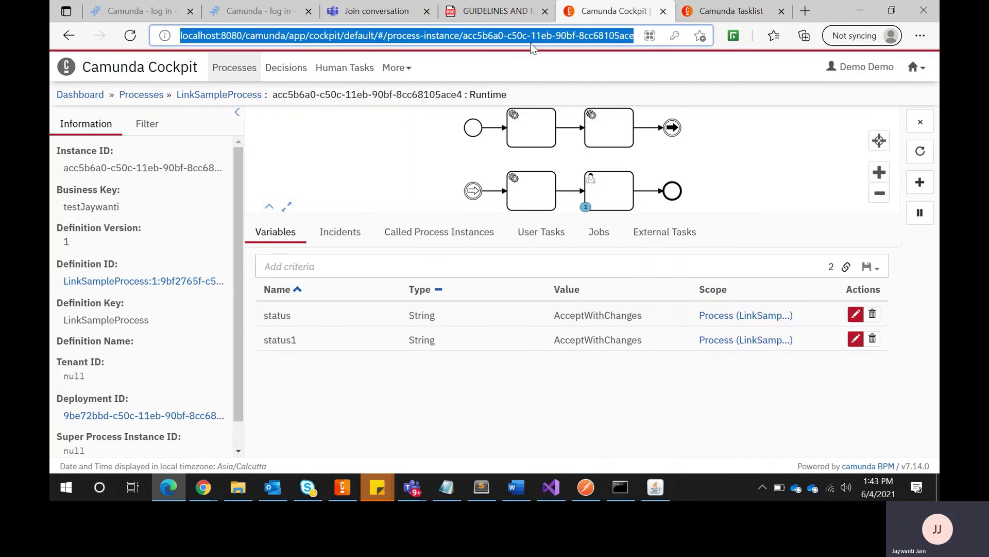
pyautogui.press('Return')
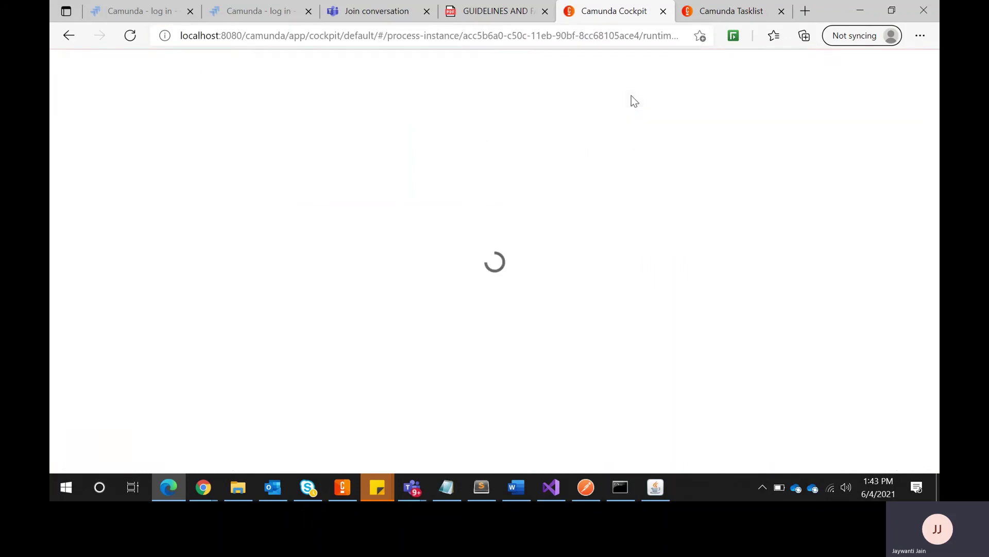